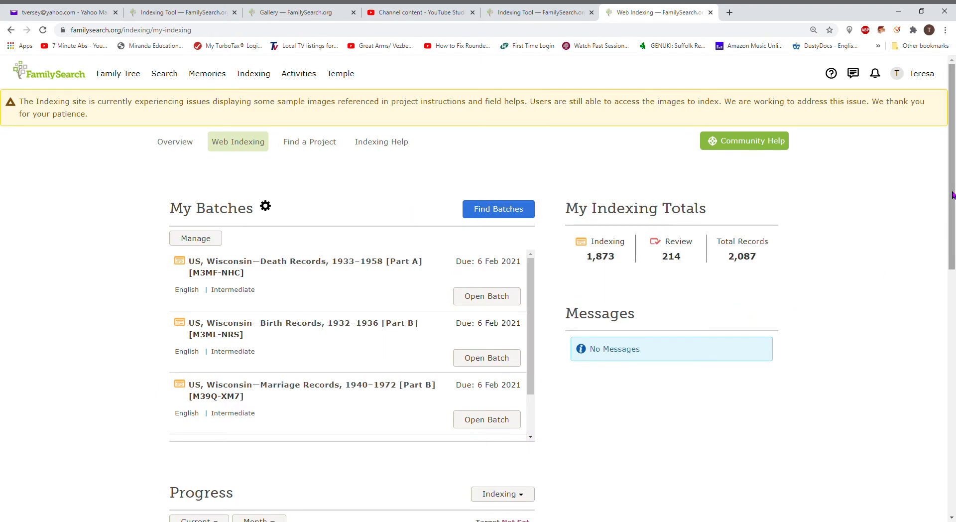
Return to the FamilySearch home page and open the Web Indexing page from there
left_click_drag(953, 191, 953, 195)
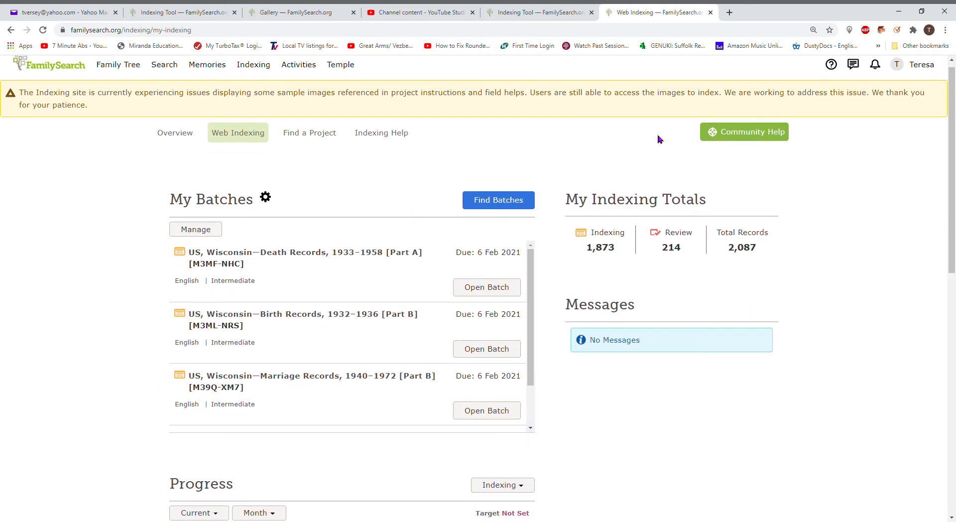
left_click(76, 70)
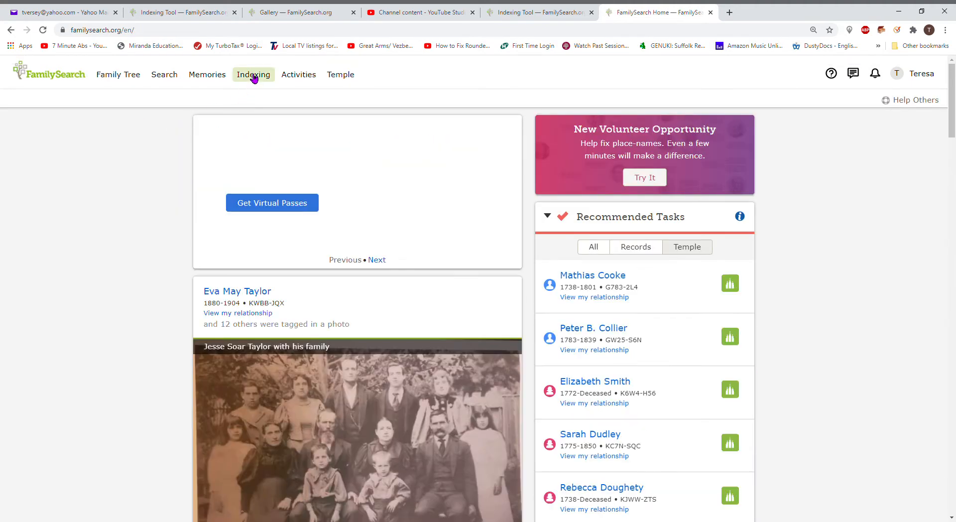
left_click(255, 77)
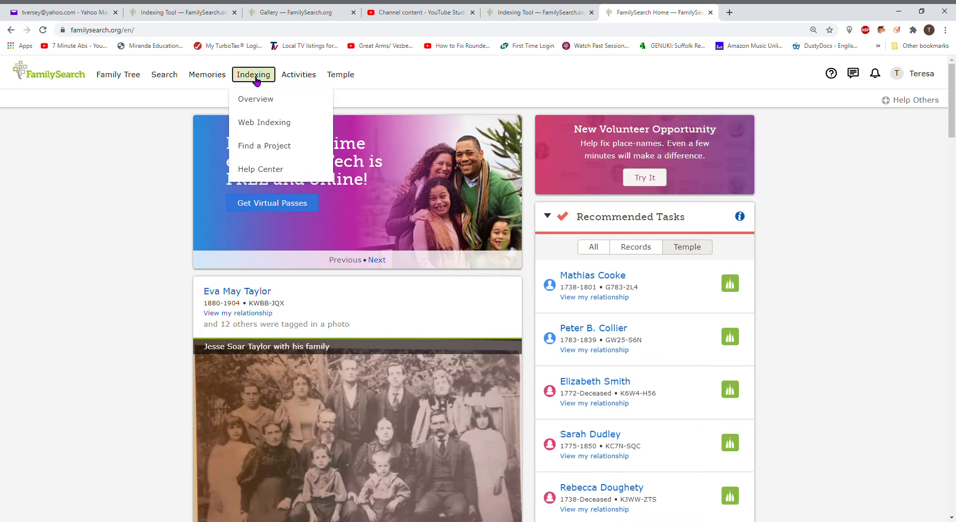
left_click(267, 125)
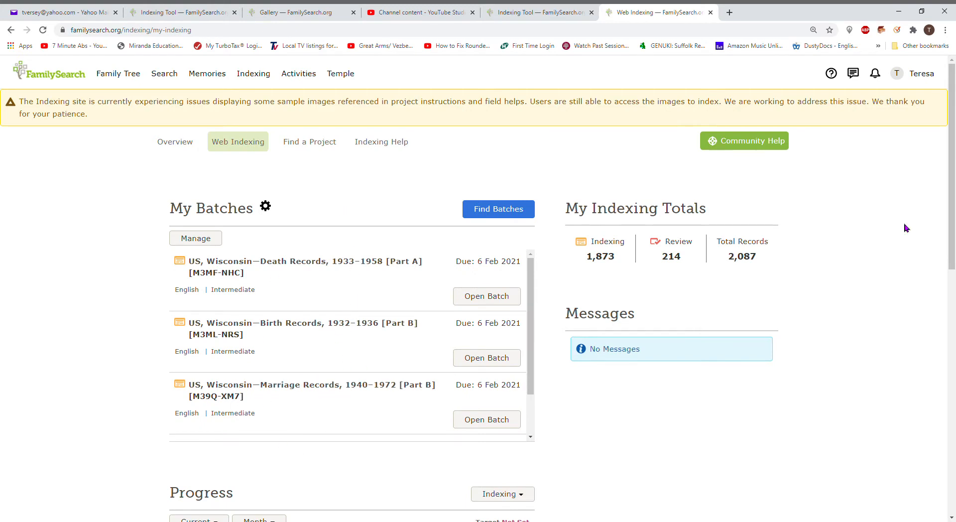
Open the Plain City 3rd Ward group from the Groups section of the Web Indexing page
left_click_drag(951, 230, 937, 398)
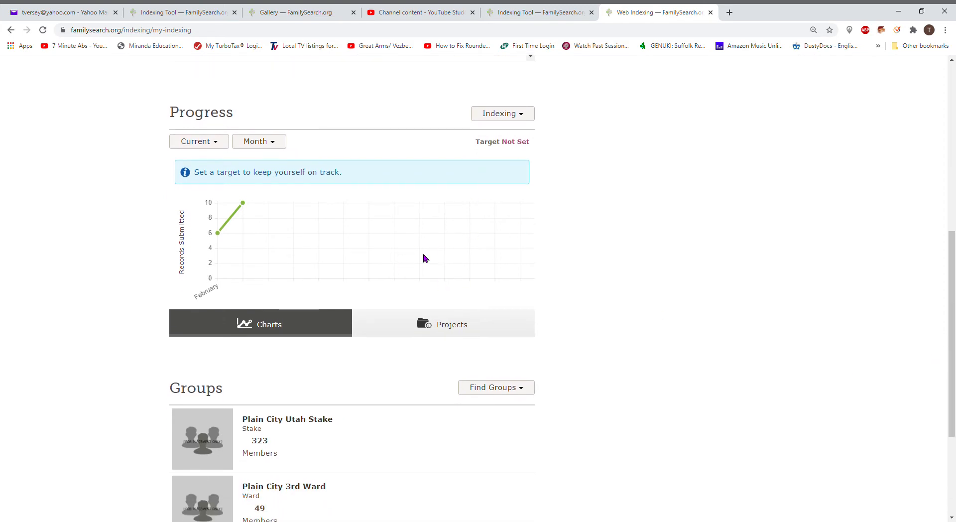
left_click_drag(952, 313, 936, 377)
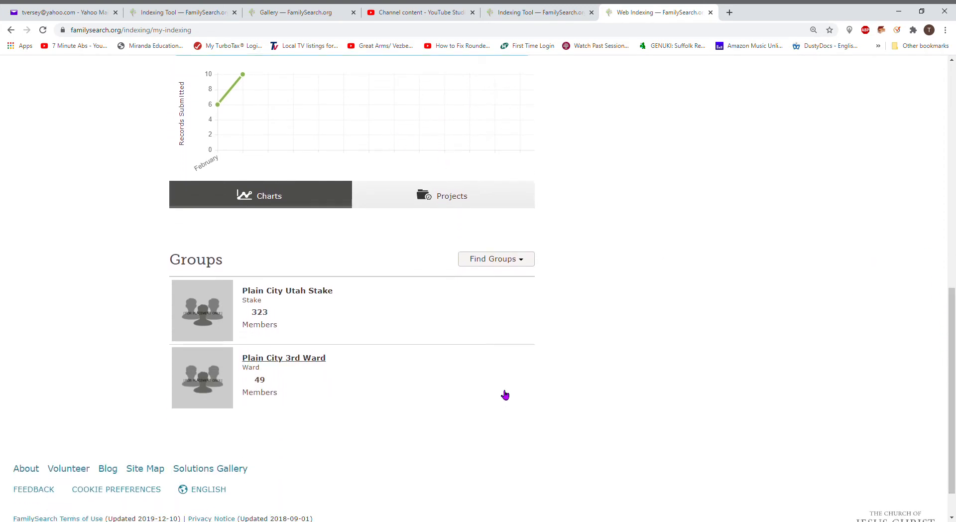
left_click(300, 359)
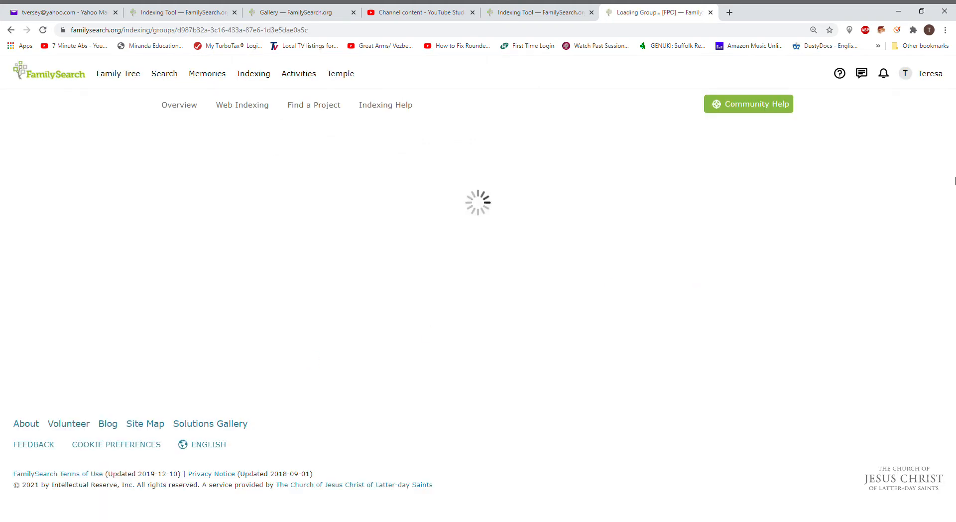
Choose to index the adopted project US, Wisconsin—Birth Records, 1932–1936 [Part B] and bring up its batch M3ML-NRS
left_click_drag(952, 166, 936, 253)
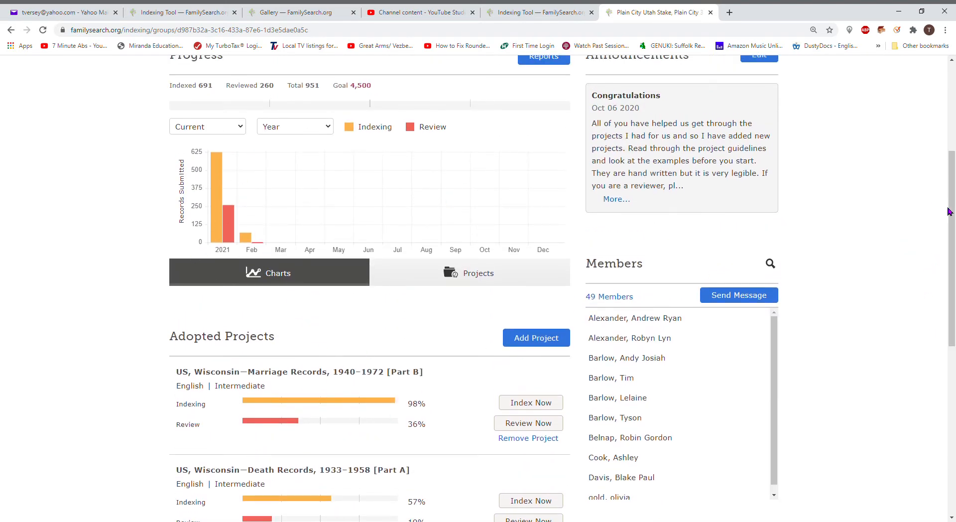
left_click_drag(950, 214, 945, 298)
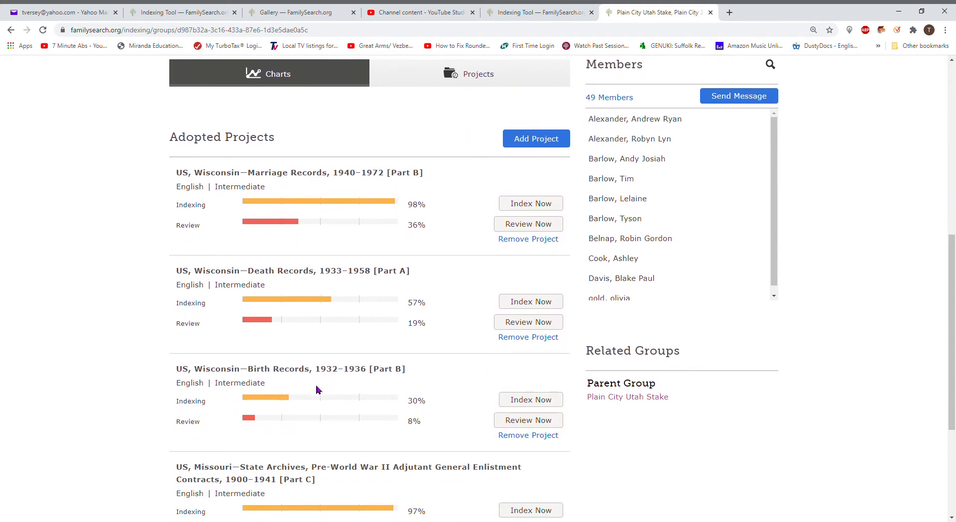
left_click(524, 404)
left_click(521, 14)
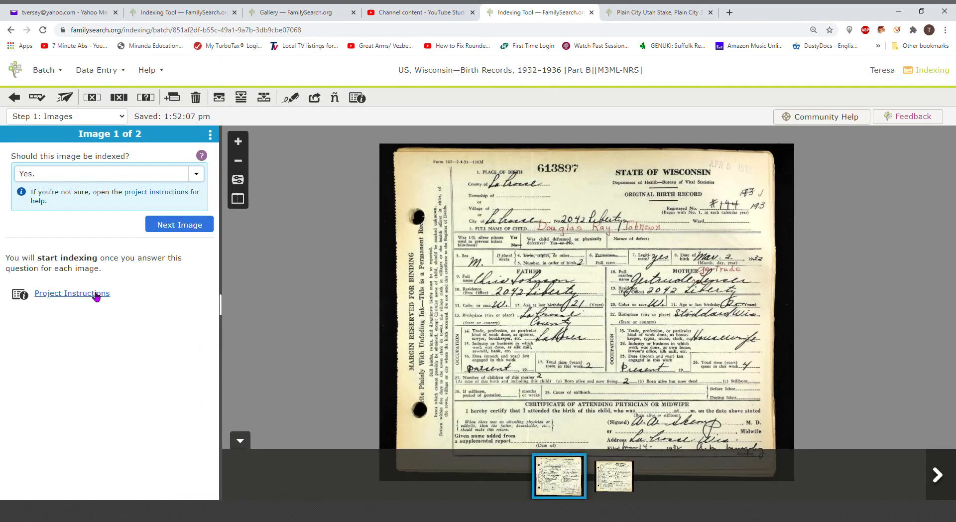
Read through the batch's project instructions down to the birth certificate examples and guidelines, and close them
left_click(96, 296)
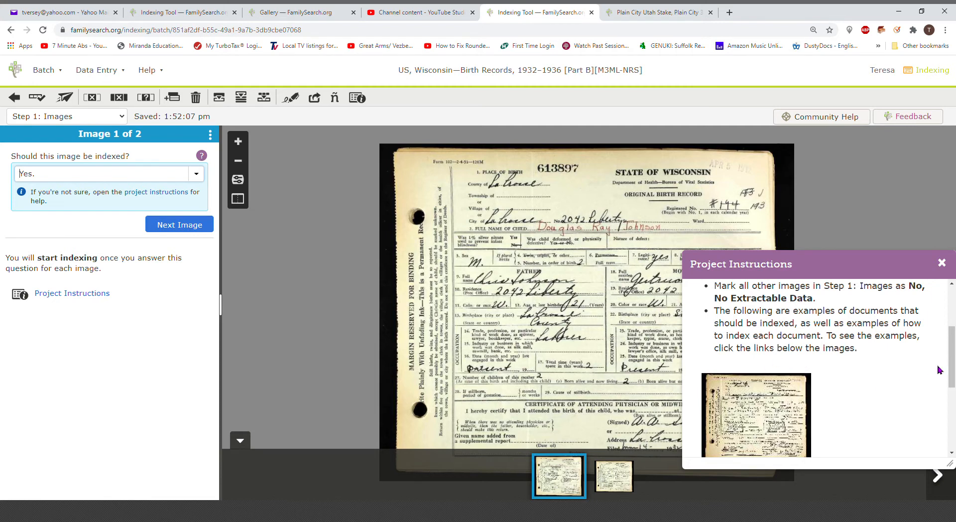
left_click_drag(951, 375, 951, 437)
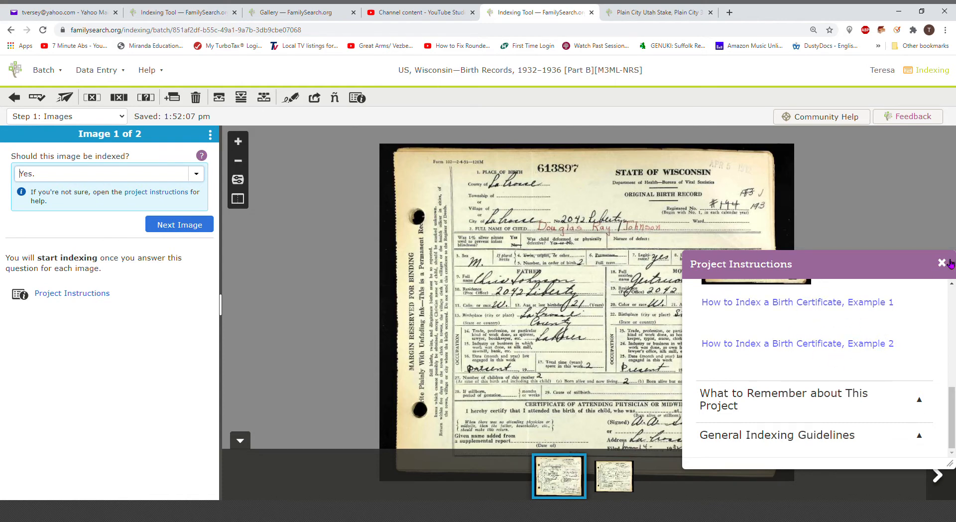
left_click(941, 262)
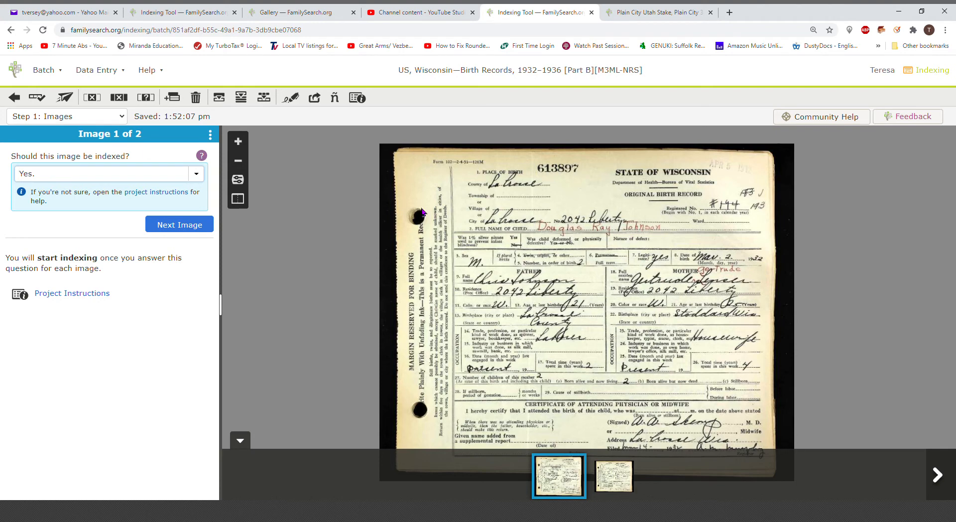
Mark the first image of the batch as Yes for indexing and bring up the second image
left_click(197, 175)
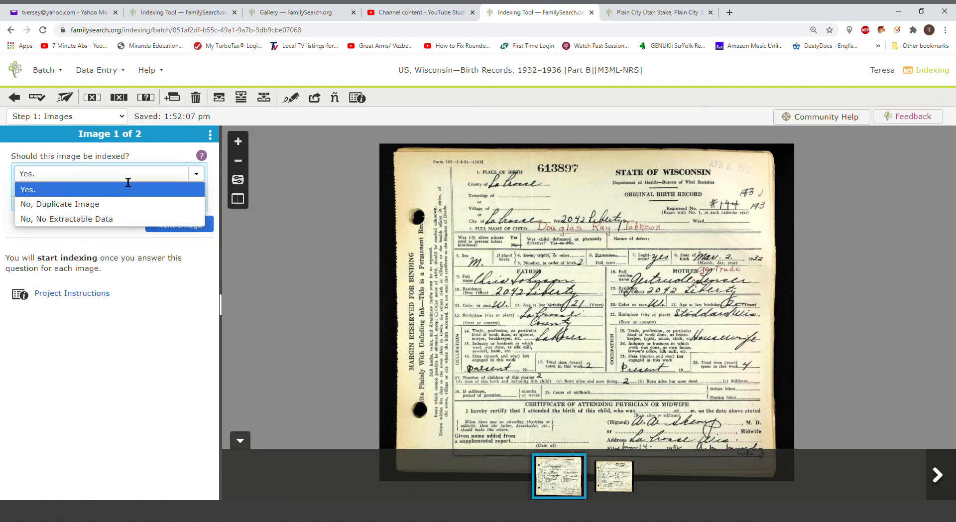
left_click(29, 193)
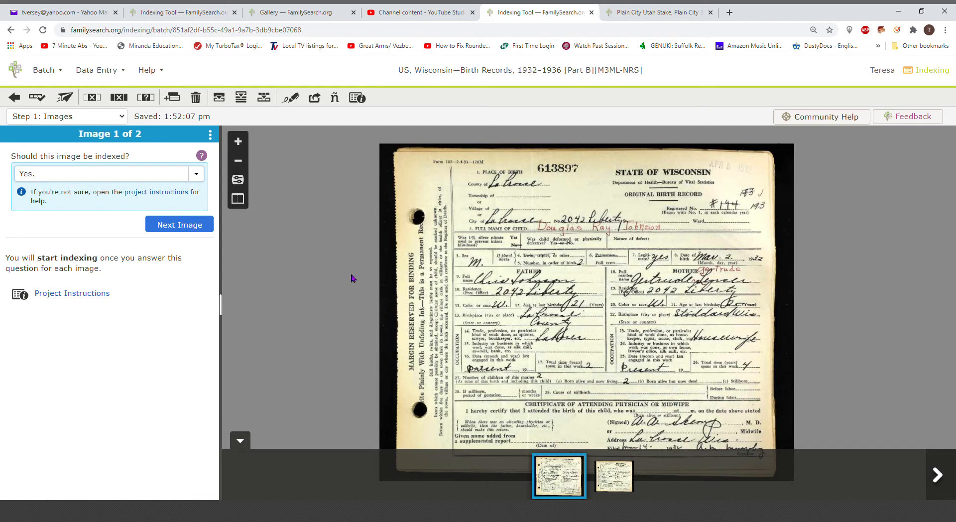
left_click(612, 477)
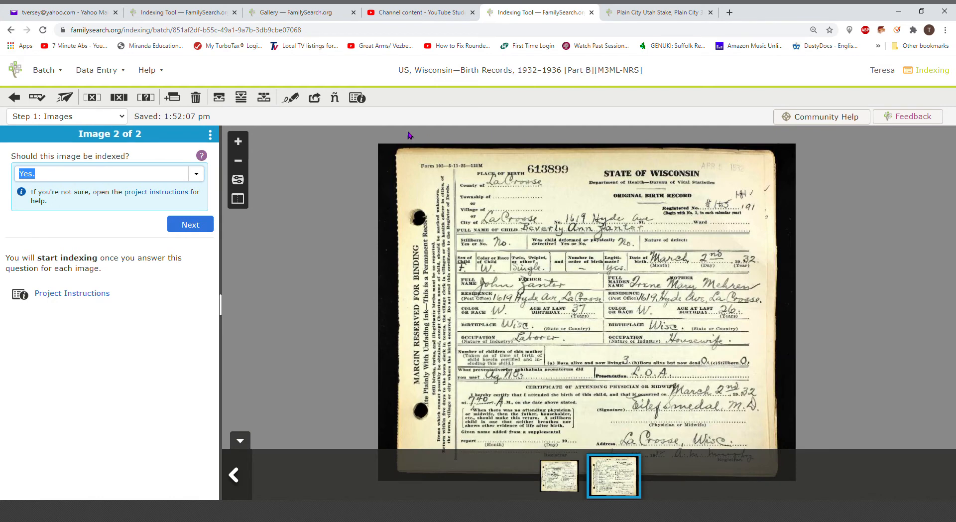
Switch to the open batch M3MG-Q24, set the form type to Certificate and enter the file number stamped on the record
left_click(191, 12)
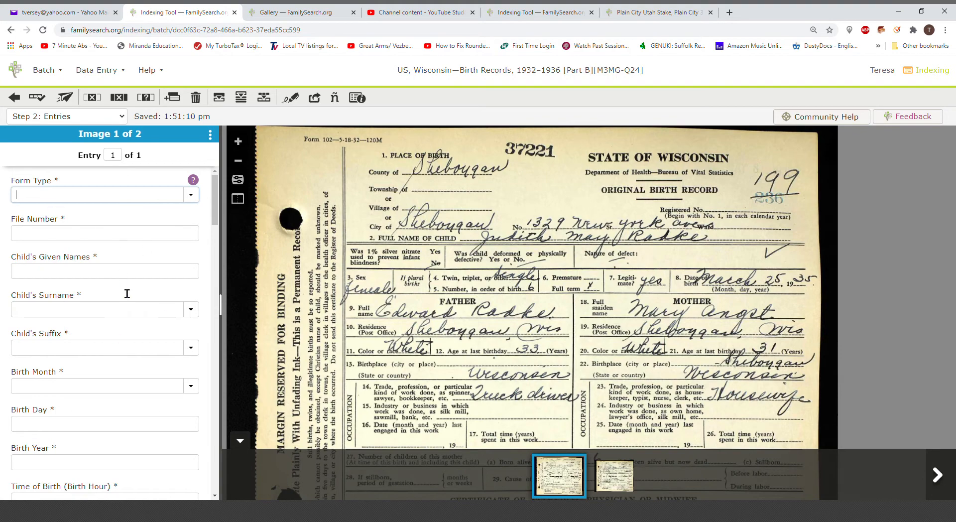
mouse_move(428, 210)
left_mouse_down()
mouse_move(426, 246)
mouse_move(430, 227)
left_mouse_up()
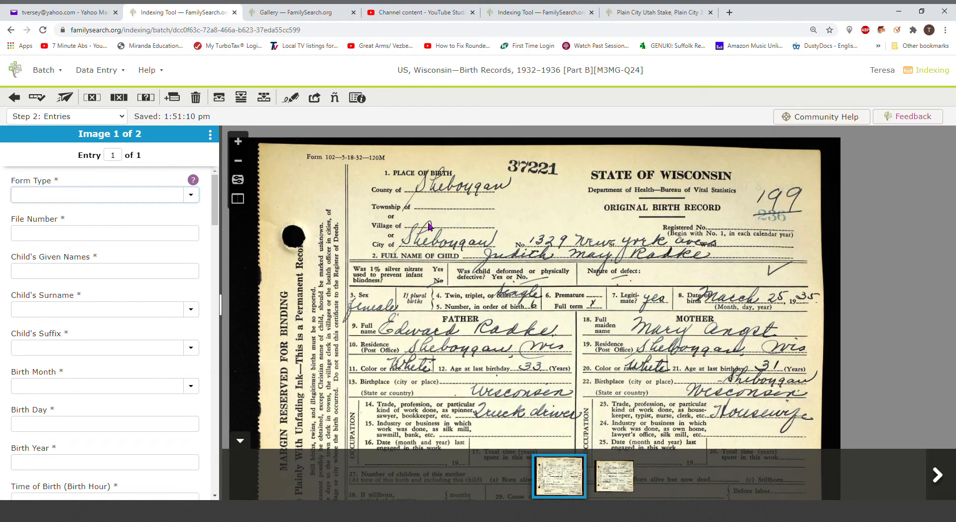
type("c")
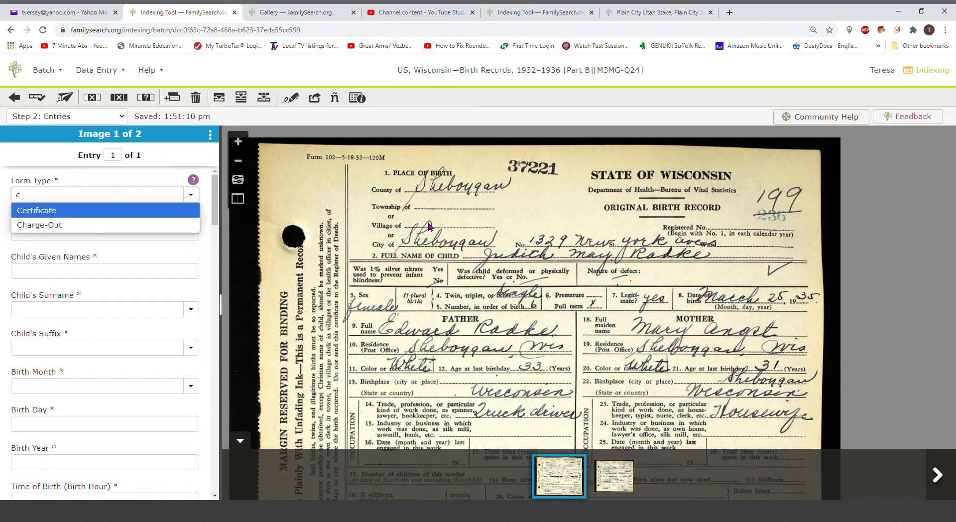
left_click(72, 211)
left_click(117, 240)
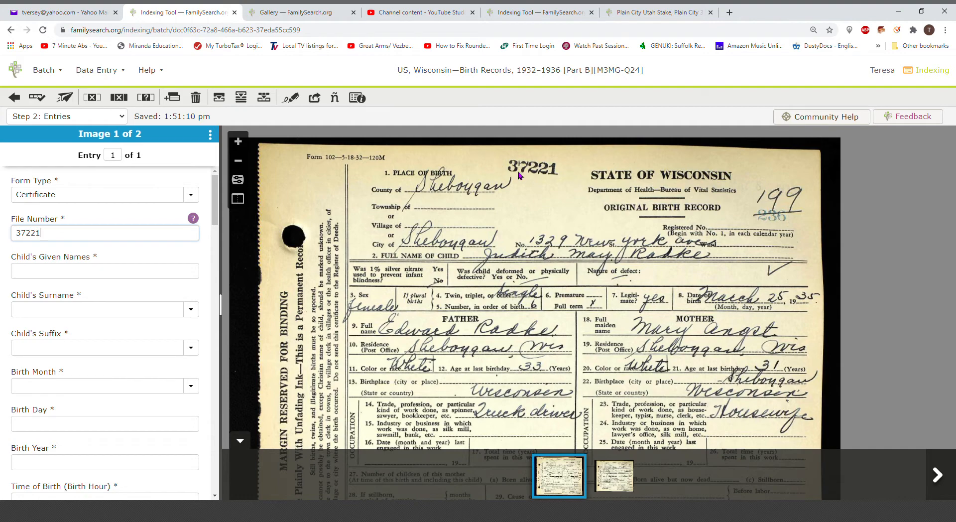
key("Tab")
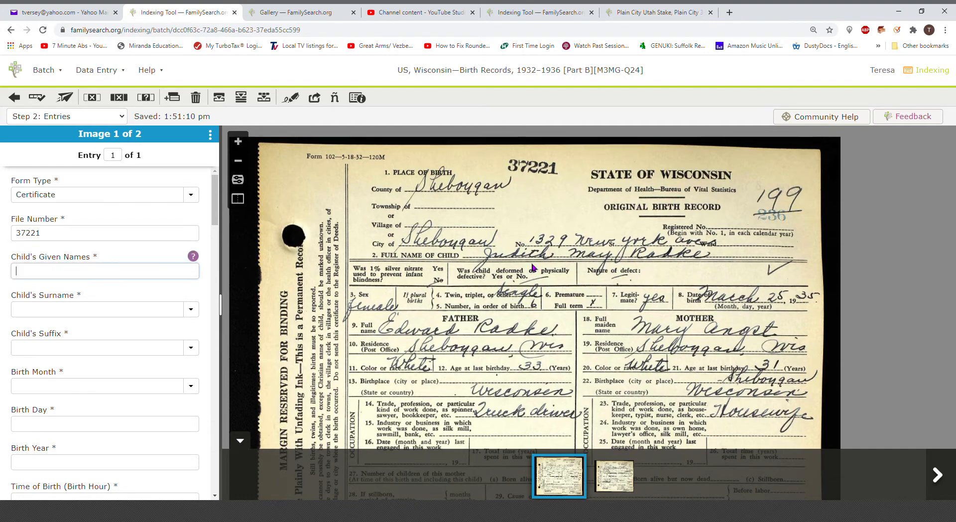
Enter the child's given names and surname from the birth record and mark the child's suffix as blank
left_click_drag(533, 268, 534, 234)
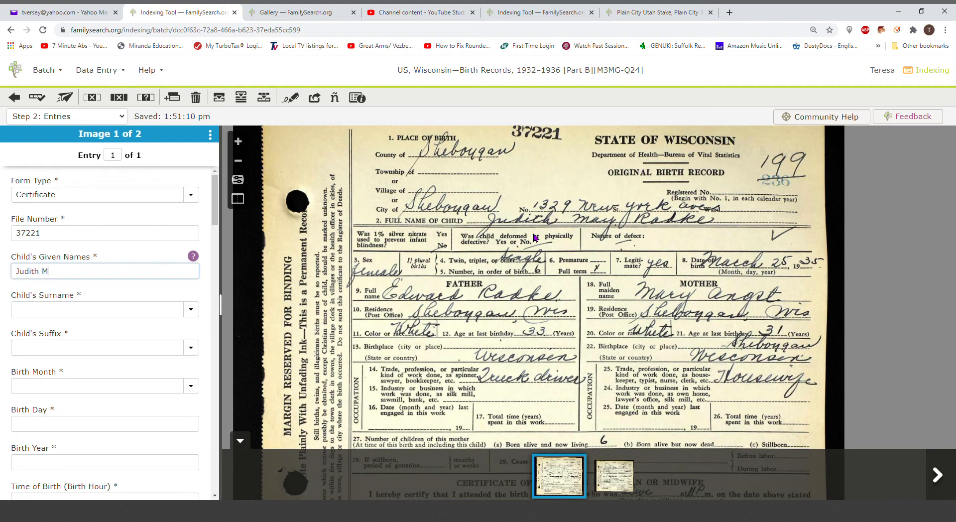
type("Judith May")
key("Tab")
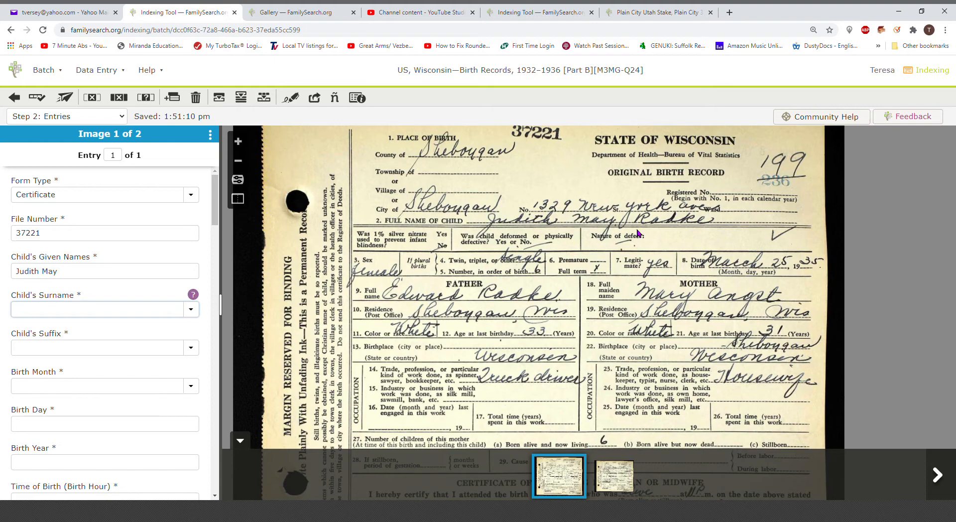
type("Radke")
key("Tab")
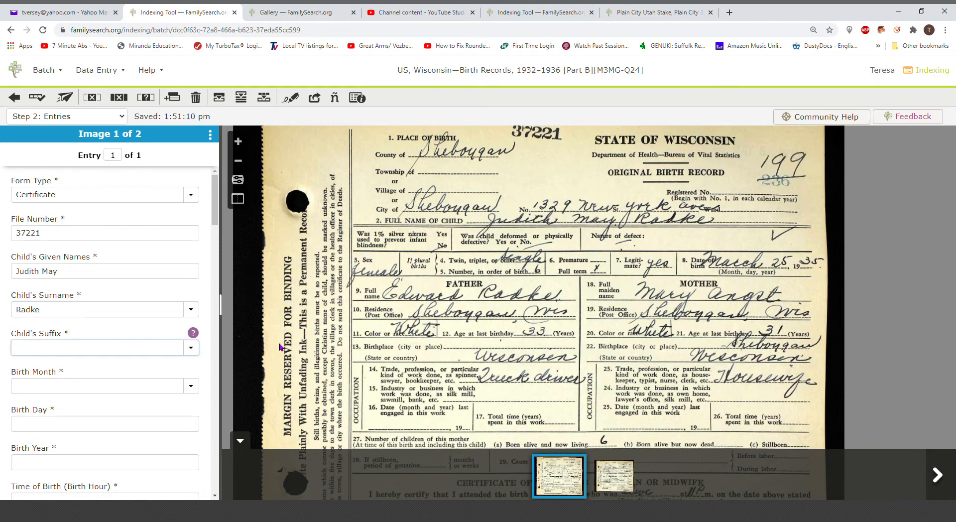
left_click(194, 348)
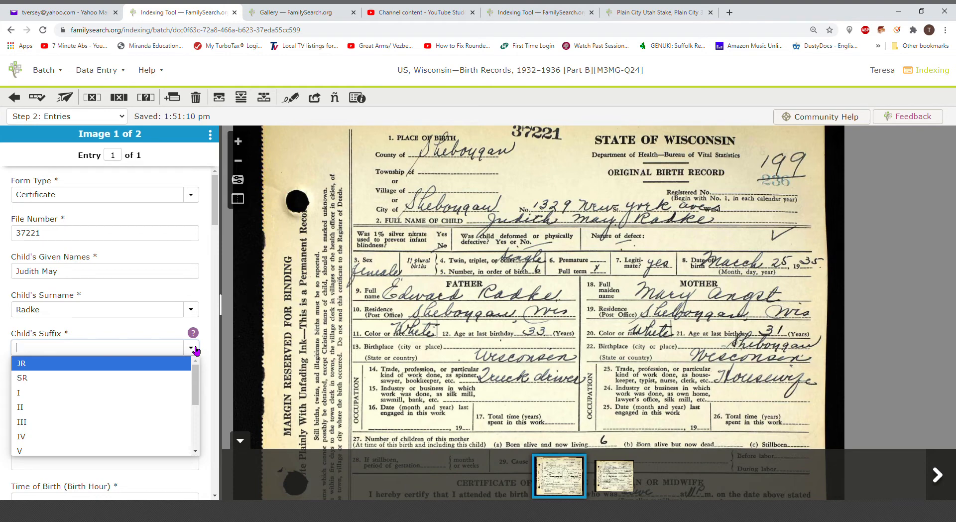
key("ctrl+b")
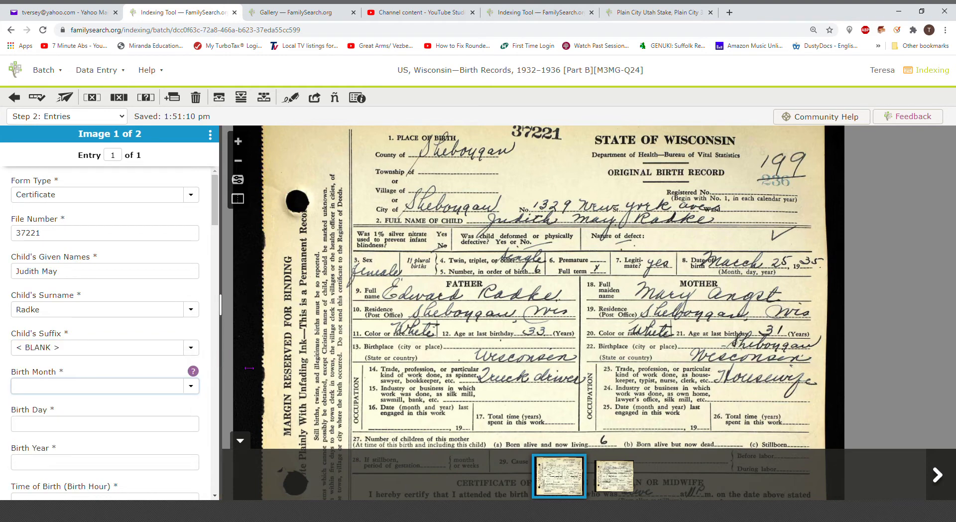
Fill in the child's birth month, day and year from the date of birth on the certificate
left_click_drag(431, 356, 419, 343)
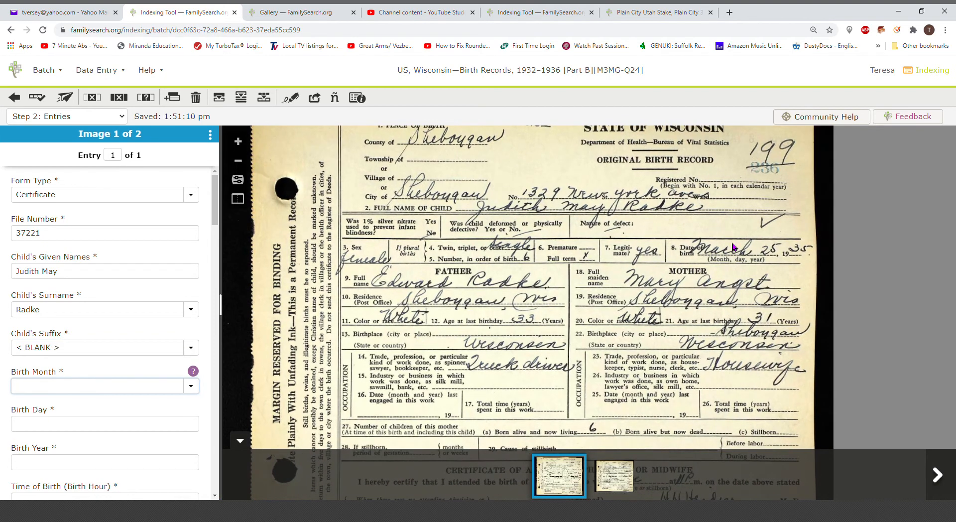
type("m")
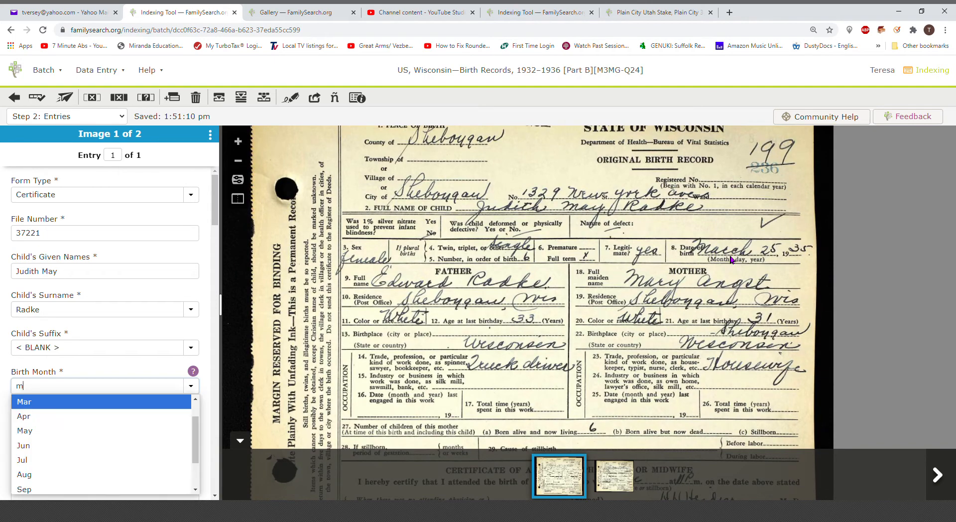
key("Tab")
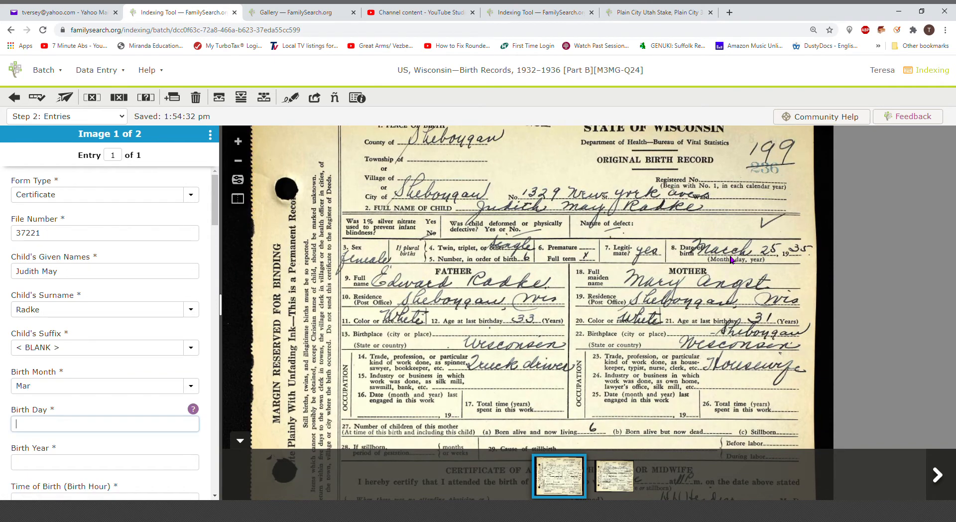
key("Tab")
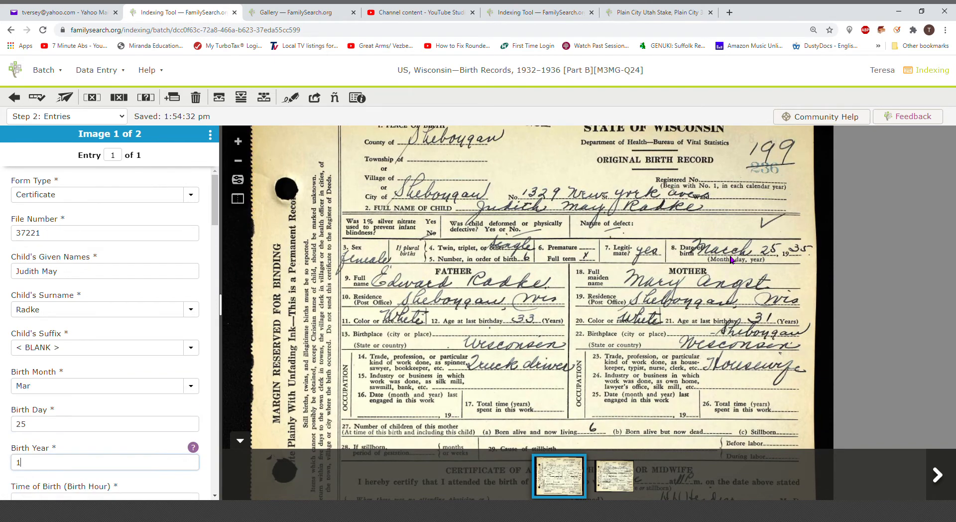
key("Tab")
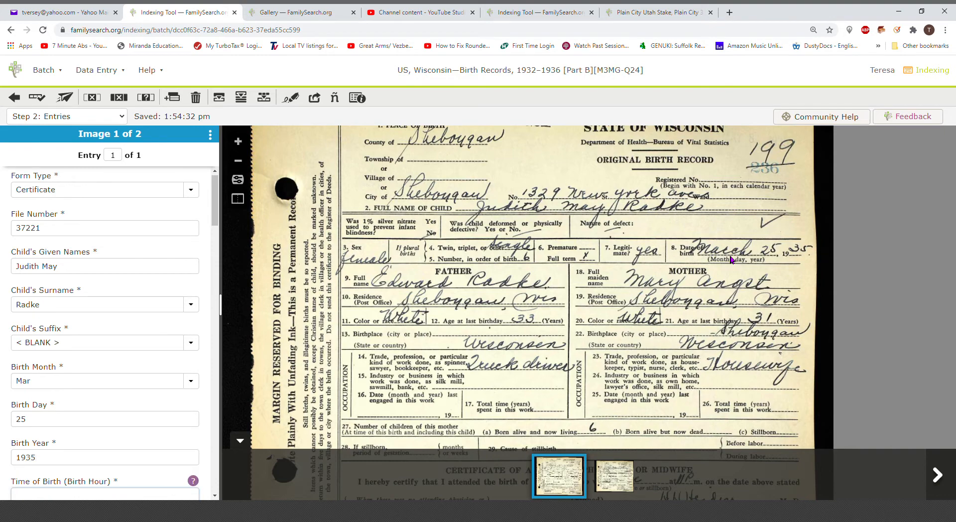
Enter the time of birth from the physician's certificate as hour 11 with blank minutes and set the time of day indicator to PM
left_click_drag(636, 354, 635, 241)
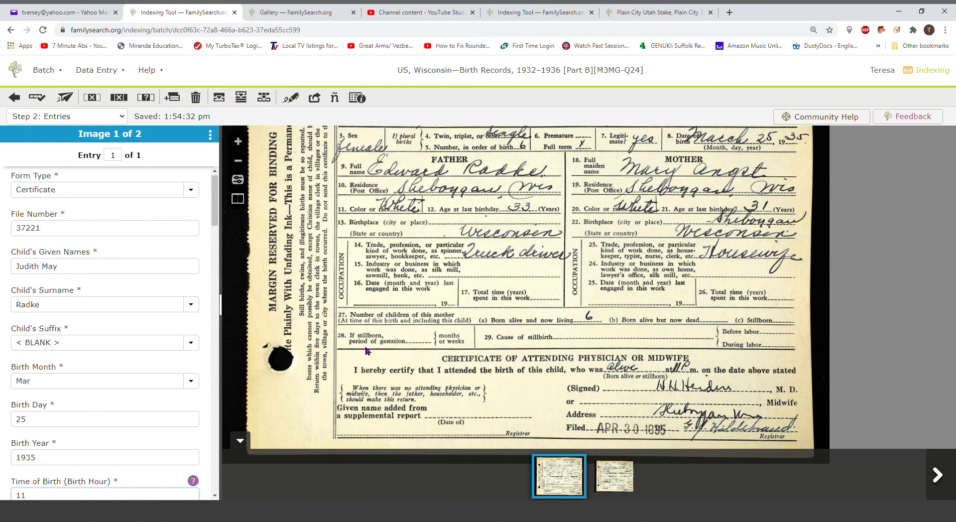
left_click_drag(214, 224, 214, 263)
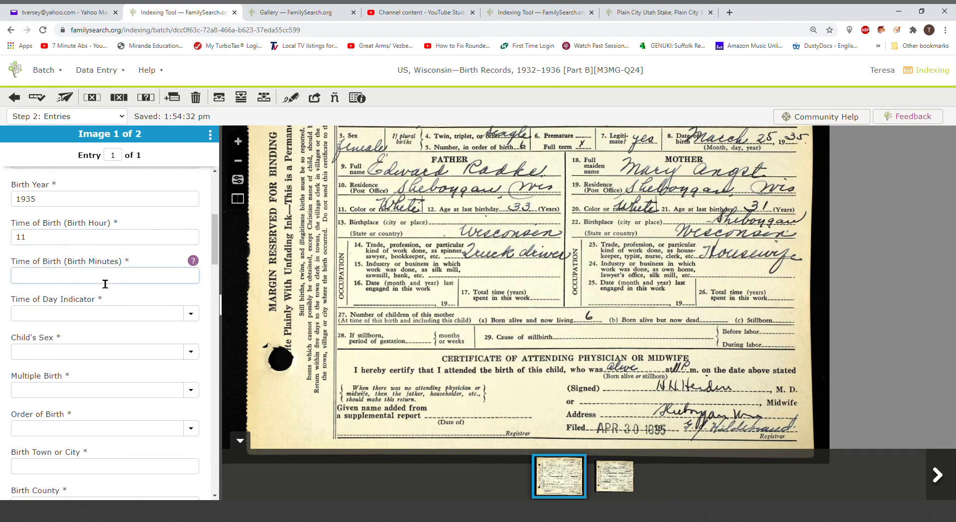
key("ctrl+b")
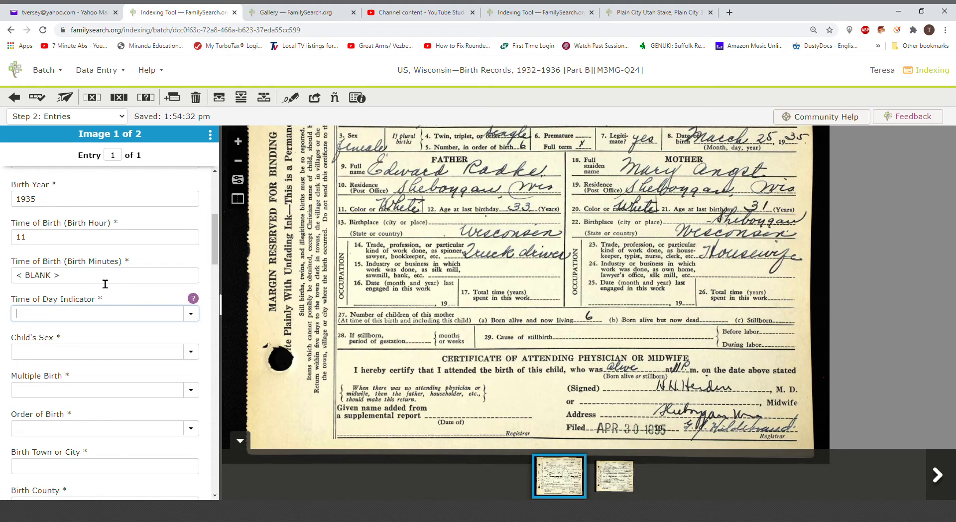
type("p")
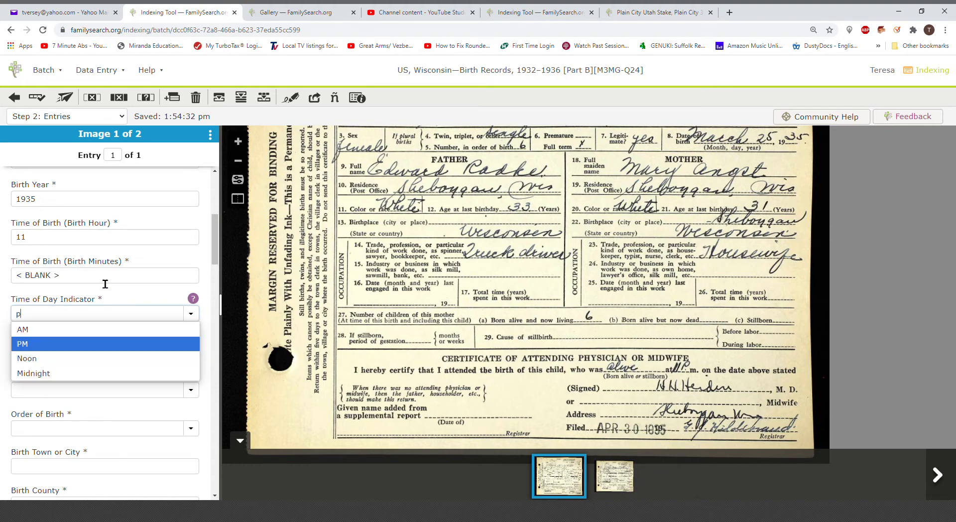
key("Tab")
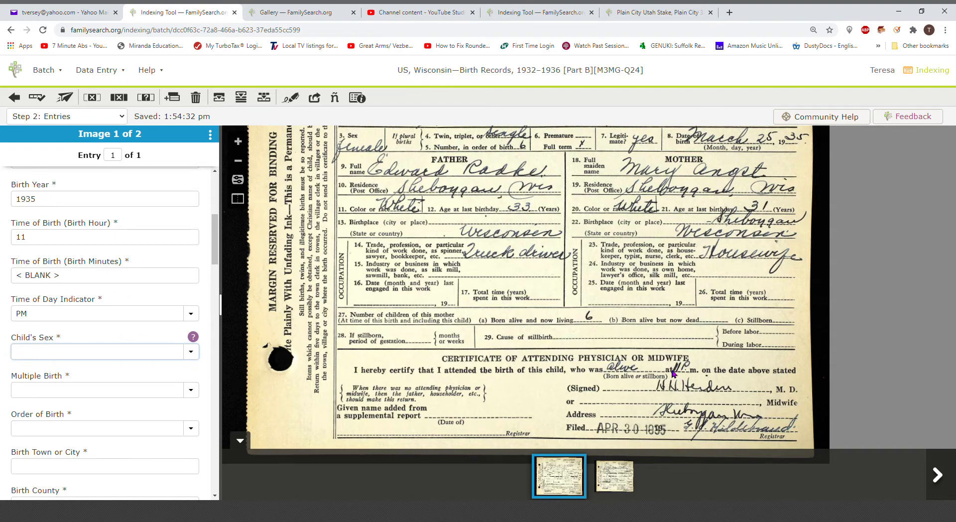
Set the child's sex to F and multiple birth to Single, and mark the order of birth as blank
left_click_drag(563, 322, 573, 349)
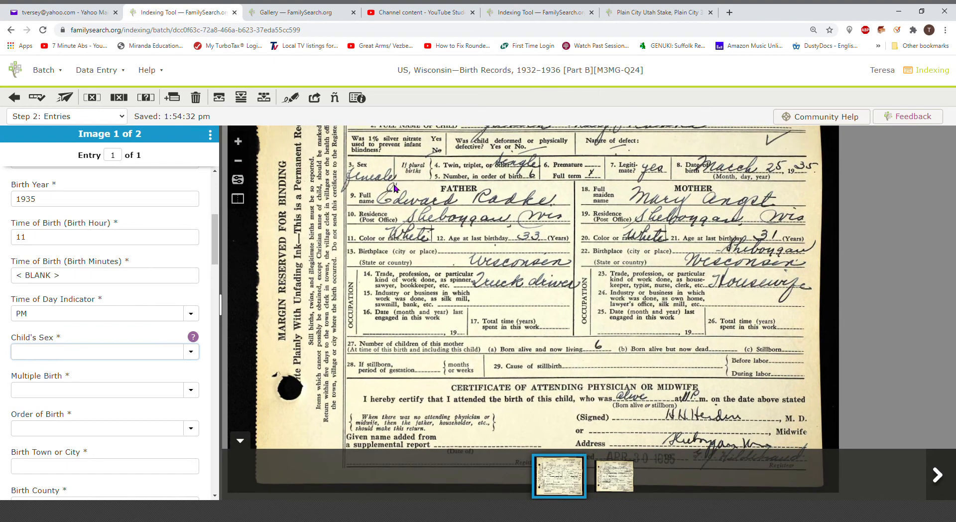
type("f")
key("Tab")
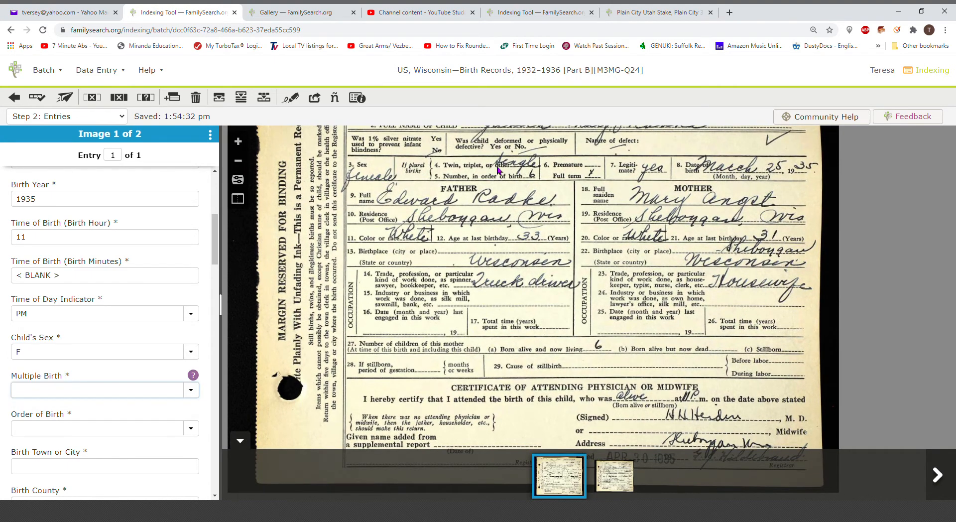
type("single")
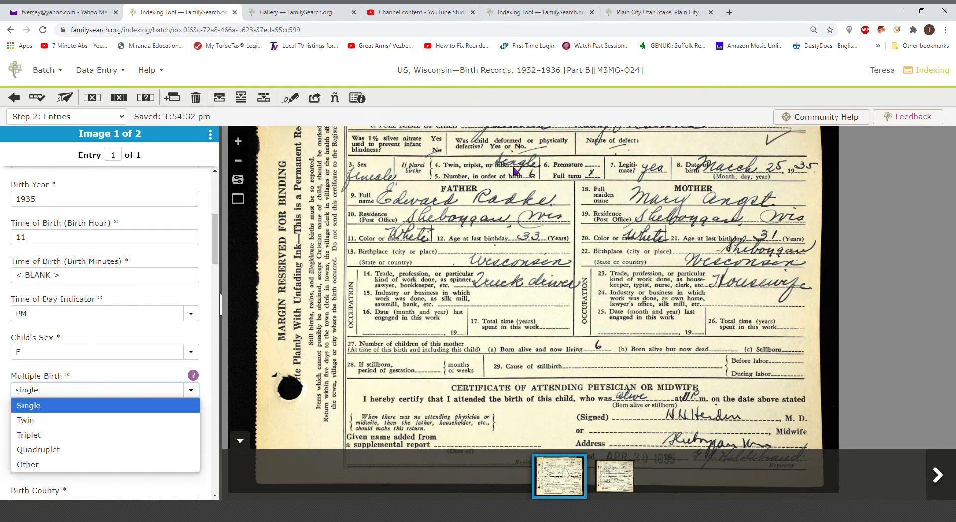
key("Tab")
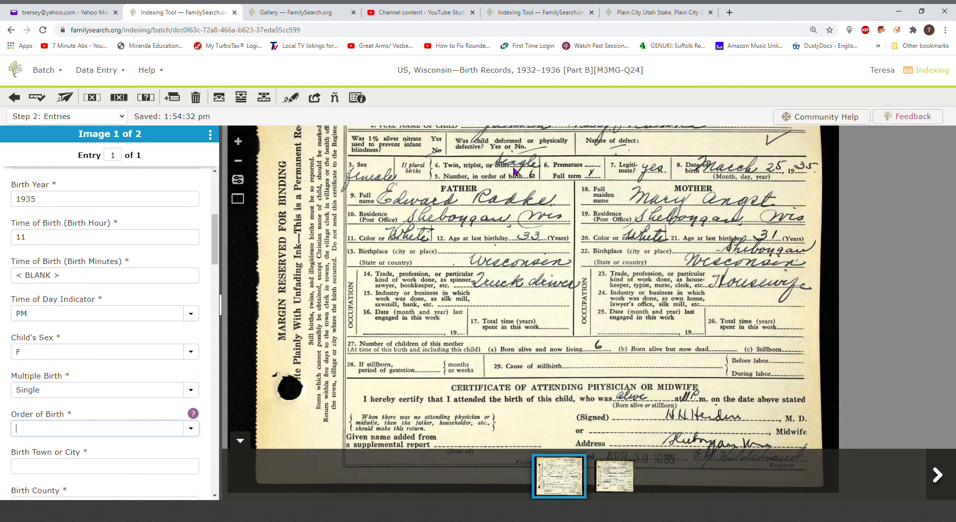
key("ctrl+b")
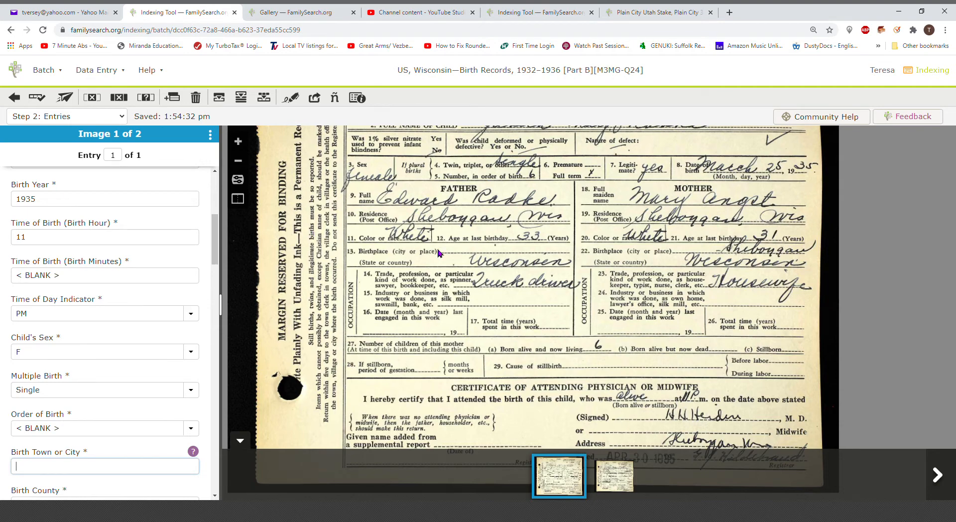
Enter Sheboygan as both the birth city and birth county, and Home Birth as the hospital or institution name
scroll(439, 253, "up", 3)
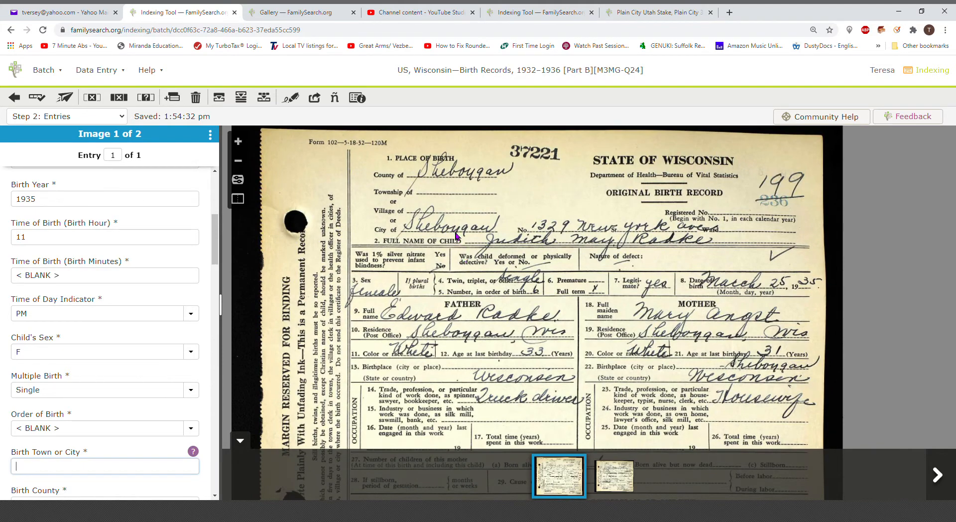
type("Sheboygan")
key("Tab")
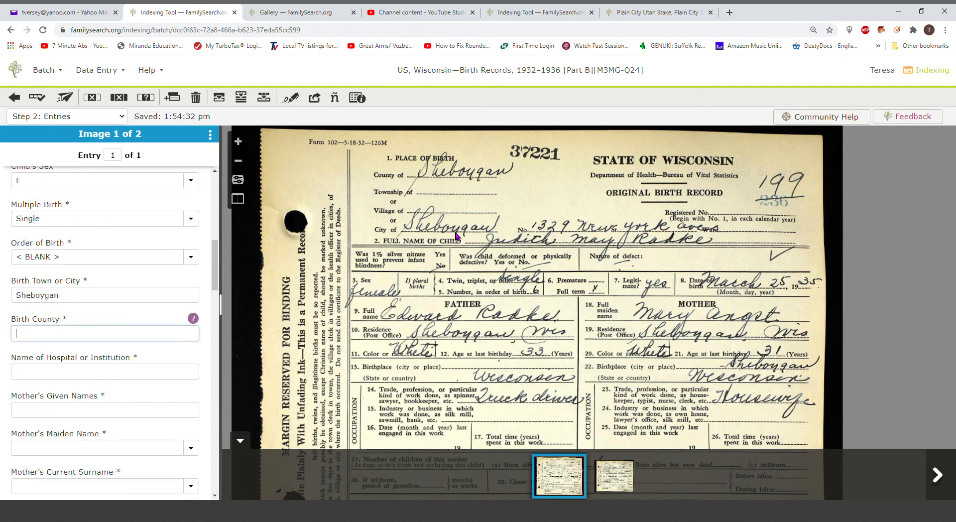
type("Sheboygan")
key("Tab")
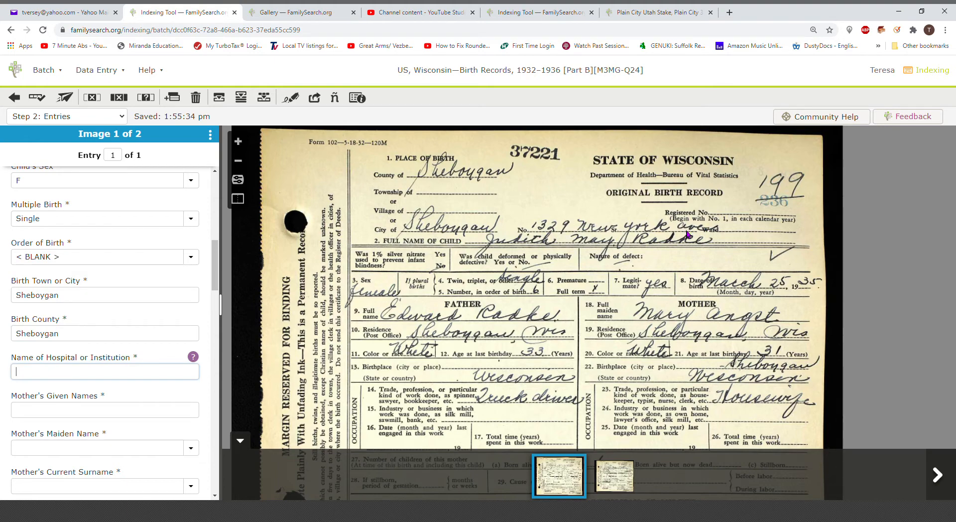
type("Home Birth")
key("Tab")
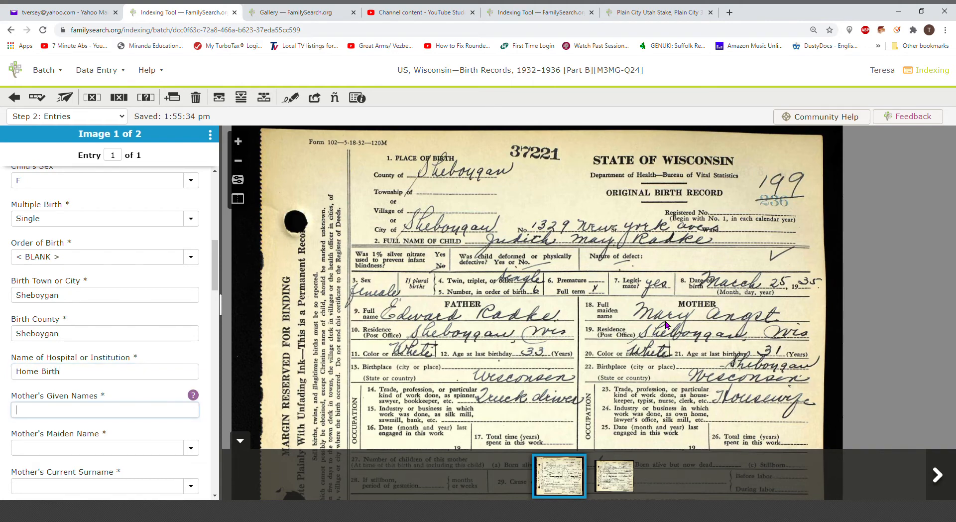
Enter the mother's given name, maiden name and current surname from the certificate, and mark her suffix as blank
type("Mary")
key("Tab")
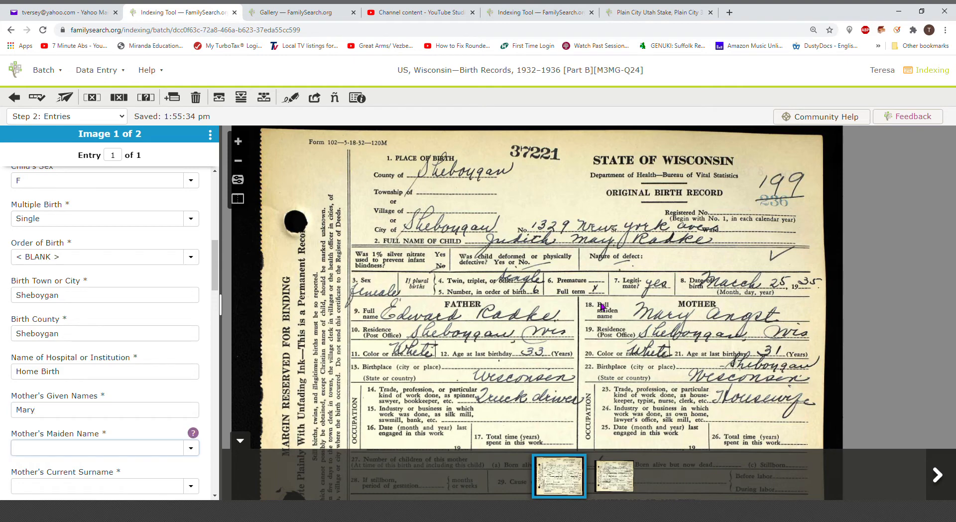
type("Angst")
key("Tab")
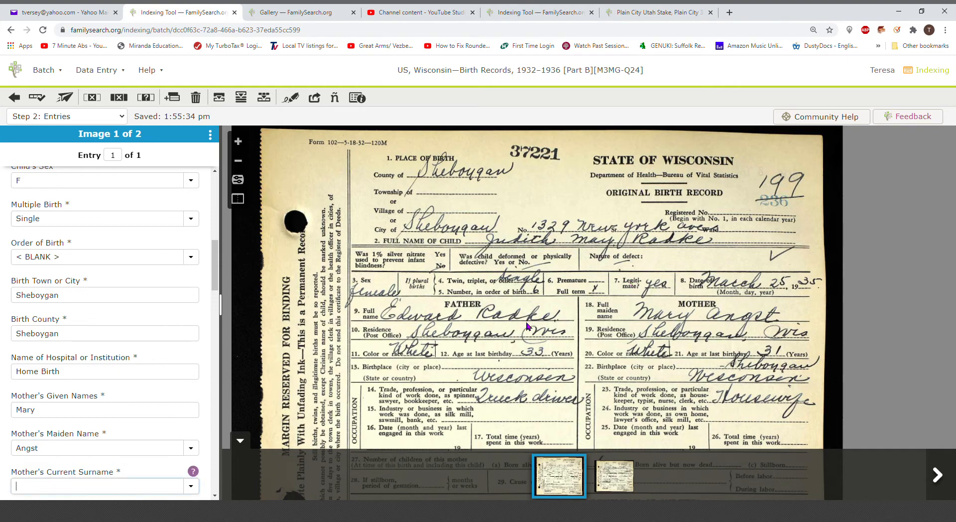
type("R")
key("Tab")
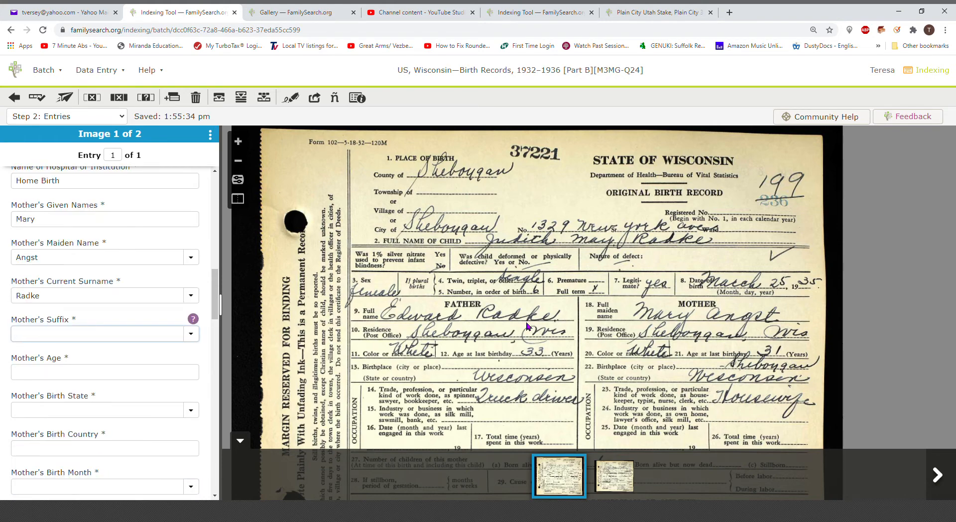
key("ctrl+b")
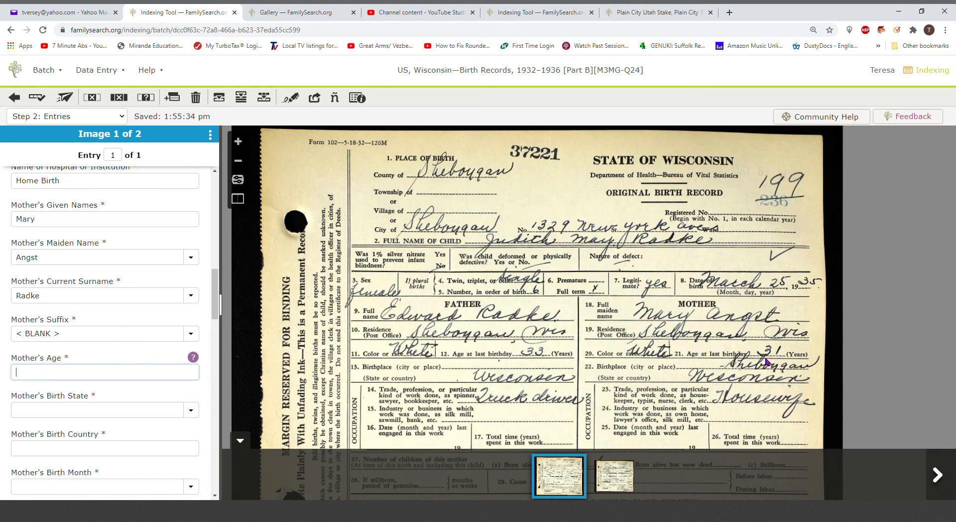
Set the mother's age to 31 and her birth state to Wisconsin, marking her birth country as blank
type("31")
key("Tab")
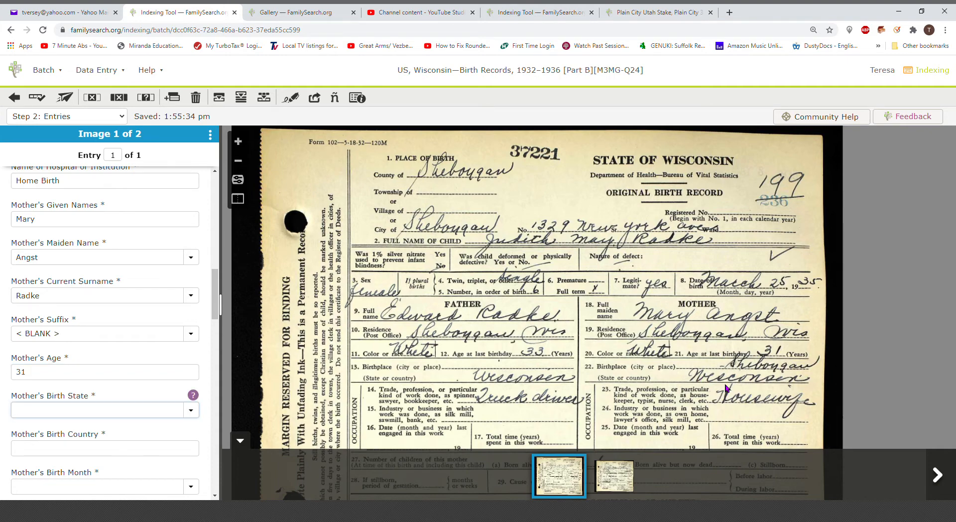
type("wi")
key("Tab")
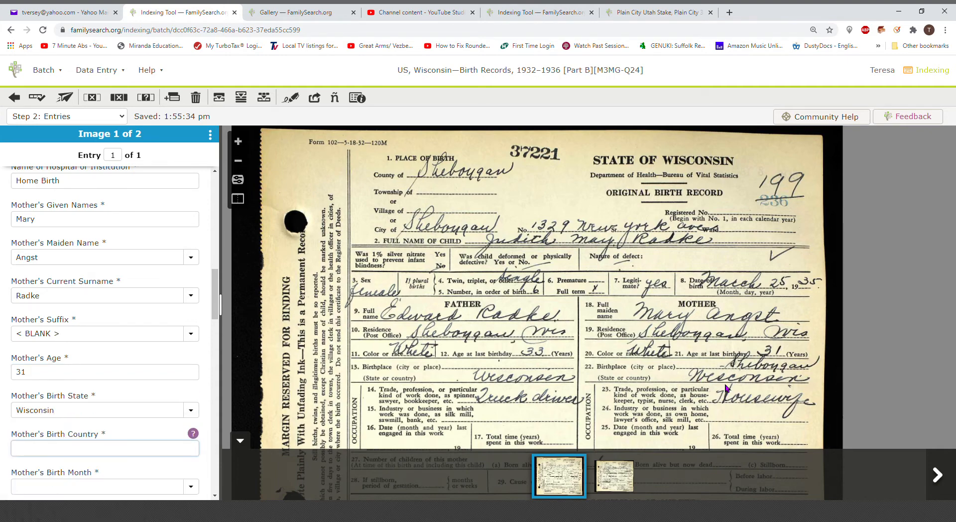
key("ctrl+b")
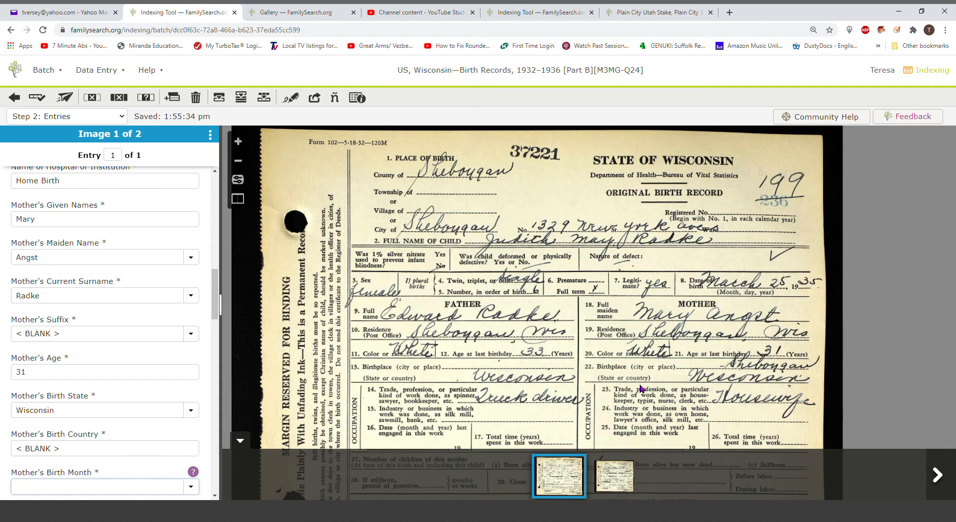
Mark the mother's birth month, day and year as blank
key("ctrl+b")
key("ctrl+b")
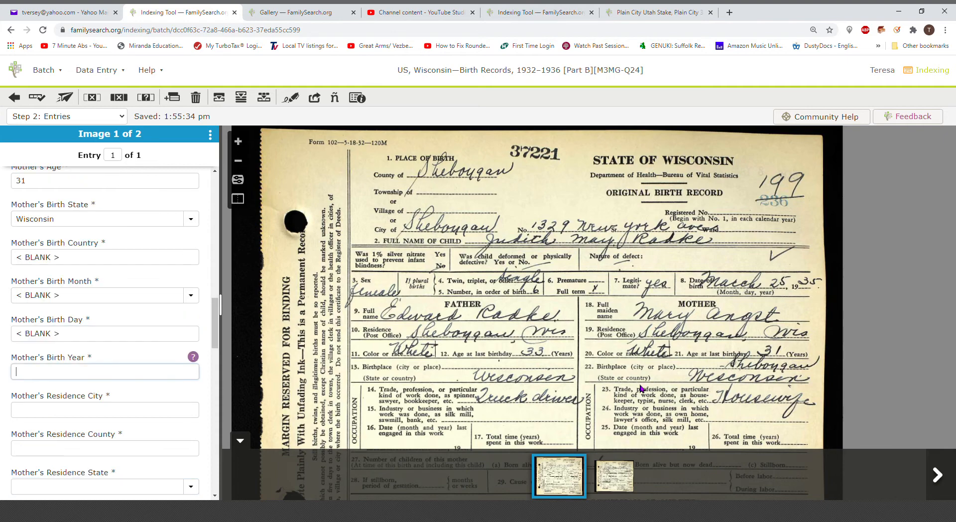
key("ctrl+b")
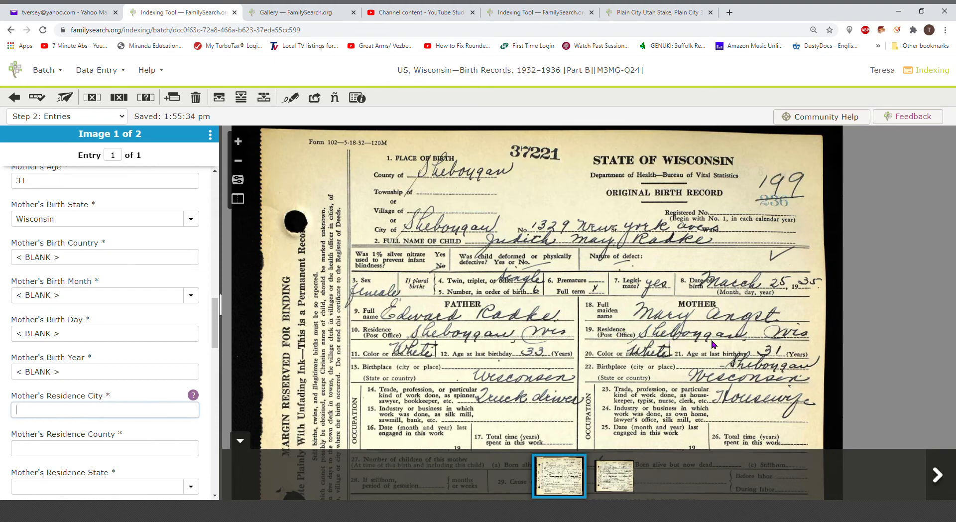
Enter the mother's residence as Sheboygan city, Sheboygan county, Wisconsin, and mark her residence country as blank
type("Sheboygan")
key("Tab")
type("Sheboy")
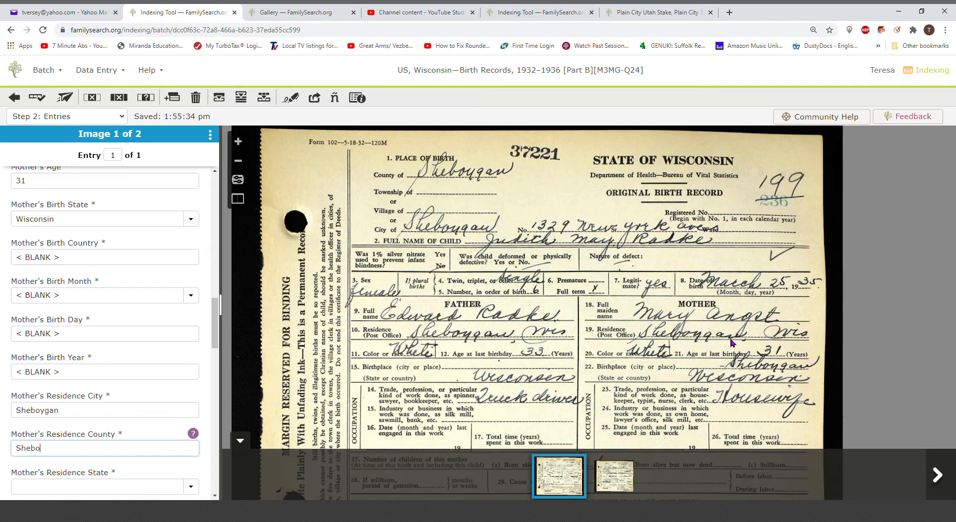
type("gan")
key("Tab")
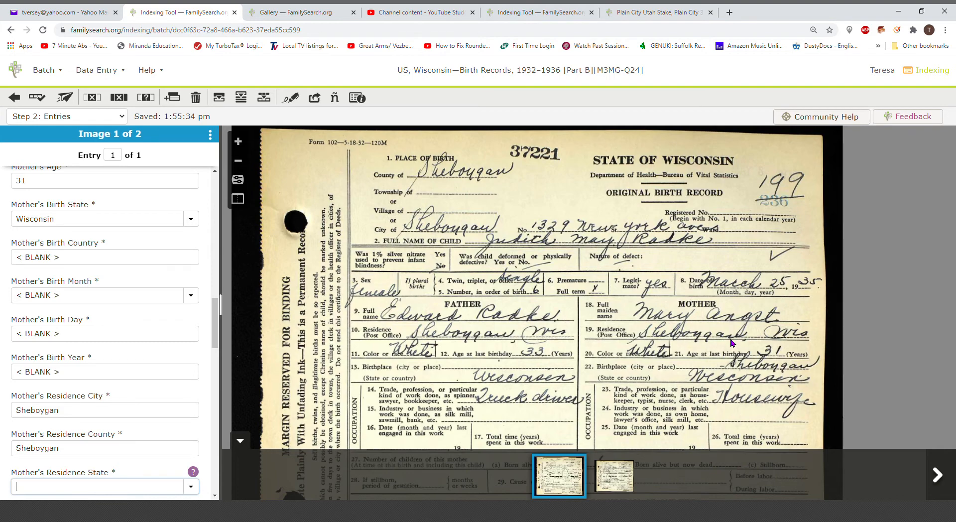
type("wi")
key("Tab")
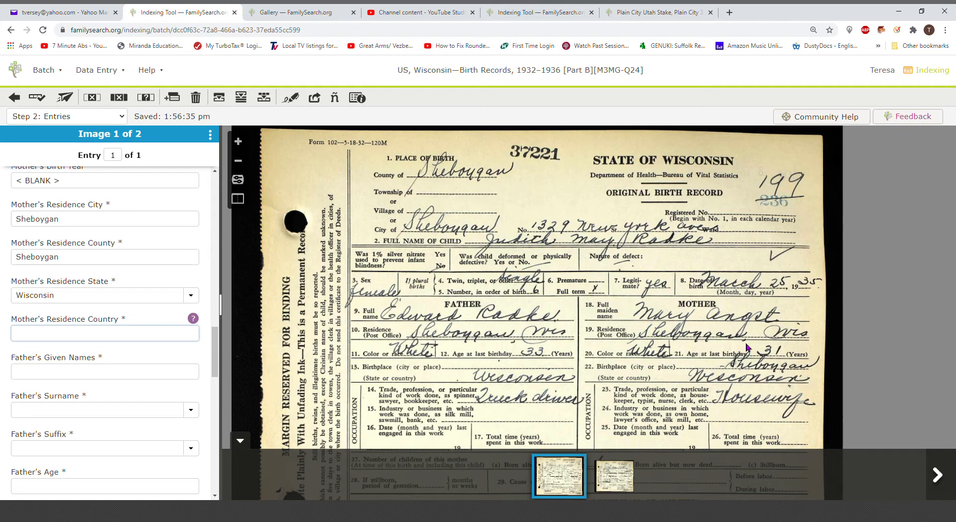
key("ctrl+b")
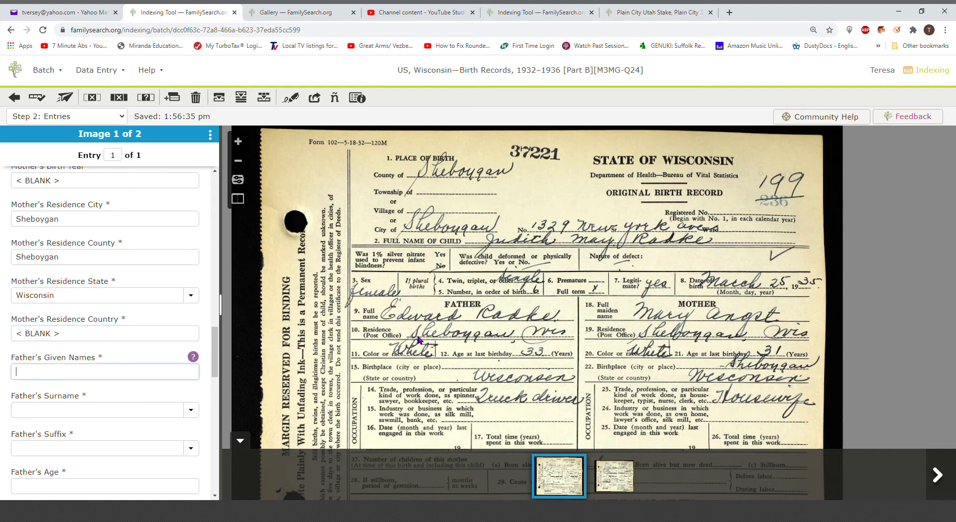
Enter the father's given name and surname from the certificate and mark his suffix as blank
type("Edward")
key("Tab")
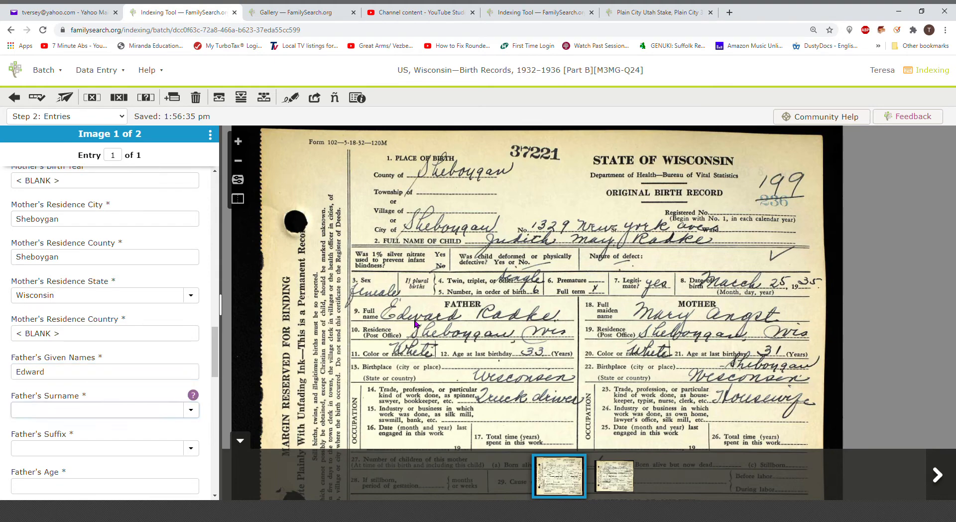
type("Radke")
key("Tab")
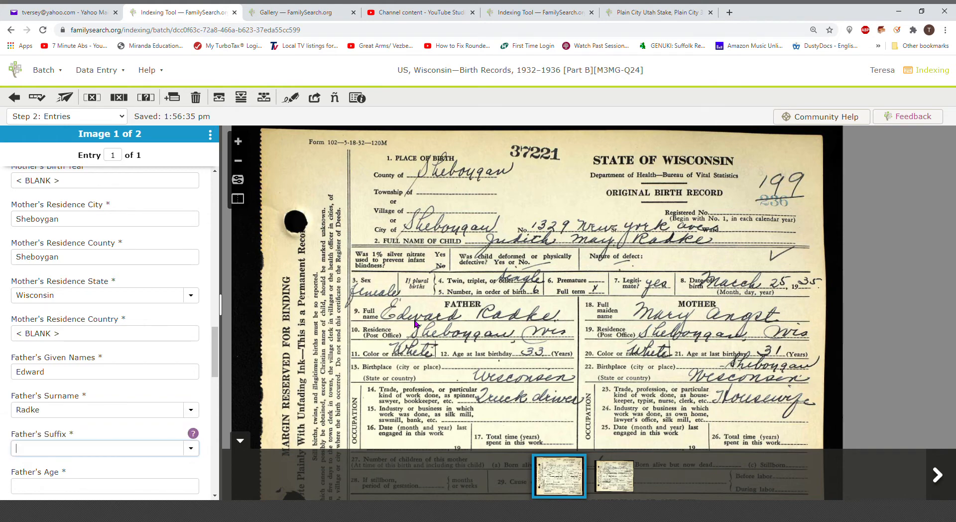
key("ctrl+b")
key("Tab")
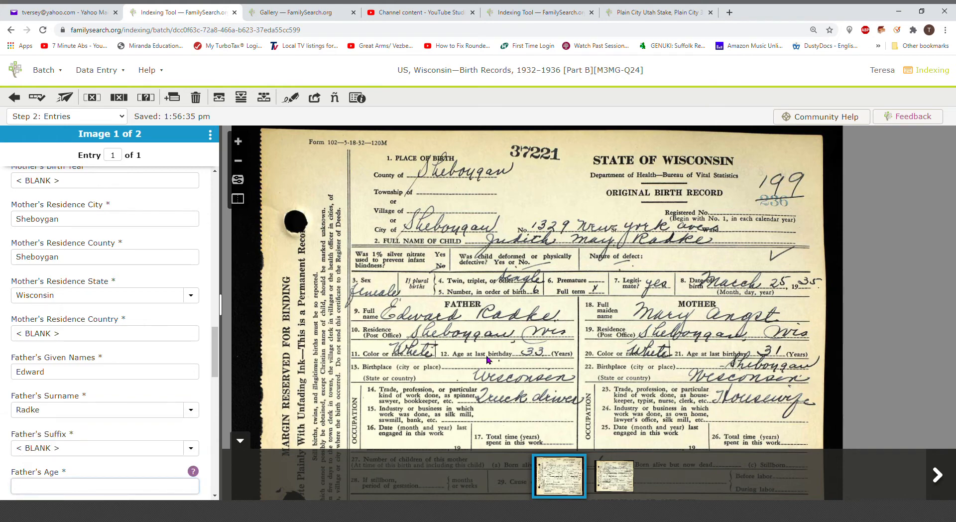
Set the father's age to 33 and his birth state to Wisconsin, marking his birth country as blank
type("33")
key("Tab")
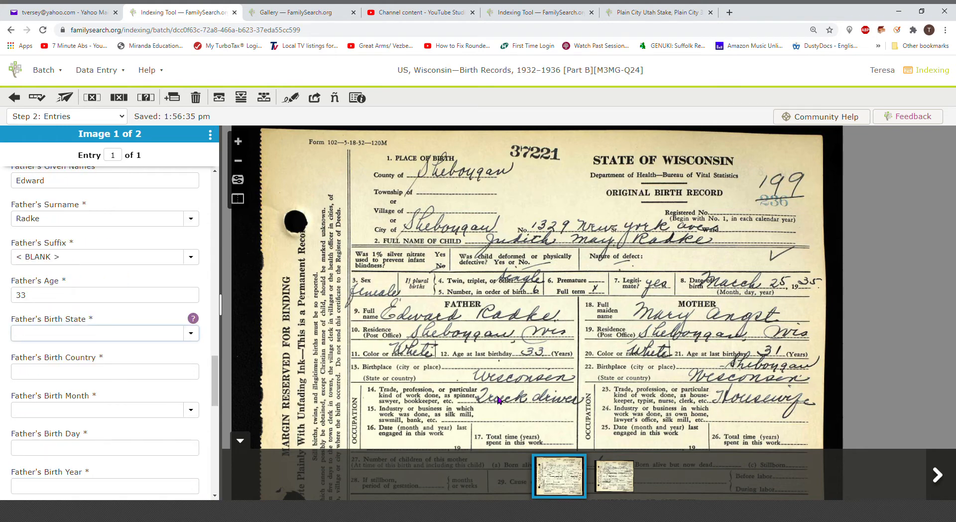
type("wi")
key("Tab")
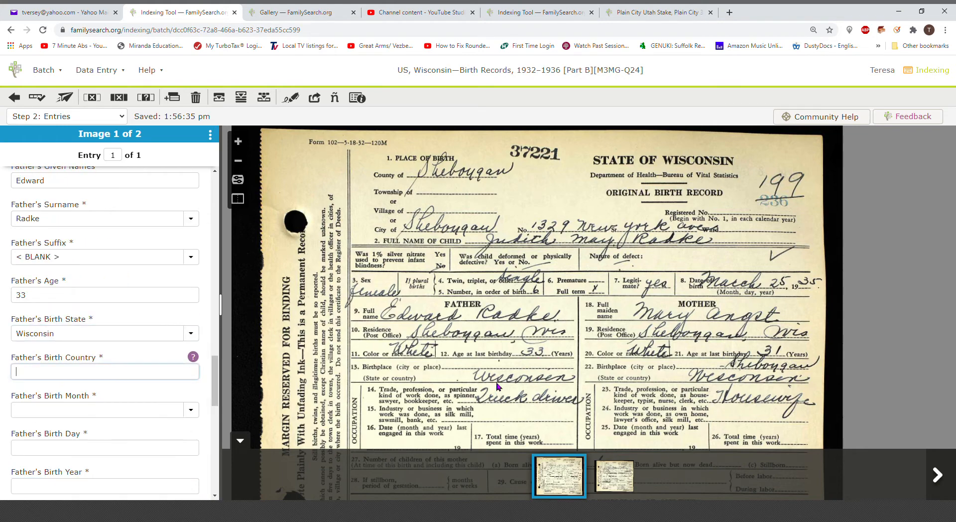
key("ctrl+b")
key("Tab")
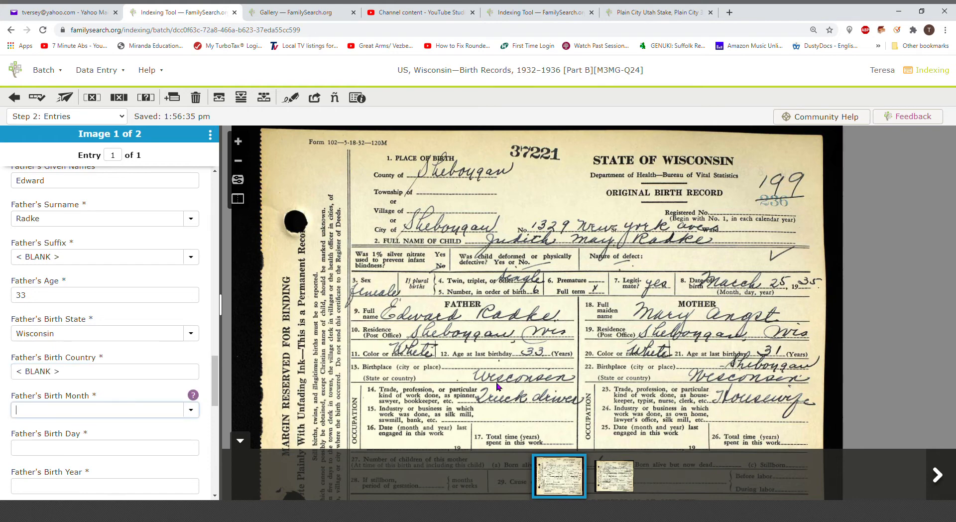
Mark the father's birth month, day and year as blank
key("ctrl+b")
key("Tab")
key("ctrl+b")
key("Tab")
key("ctrl+b")
key("Tab")
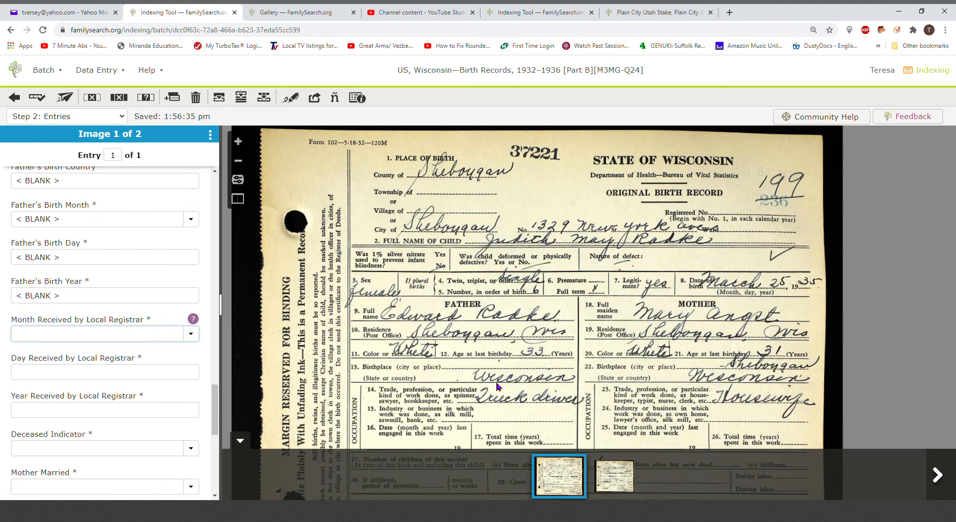
Enter the date received by the local registrar as Apr 30, 1935, from the filed stamp on the certificate
scroll(508, 393, "down", 5)
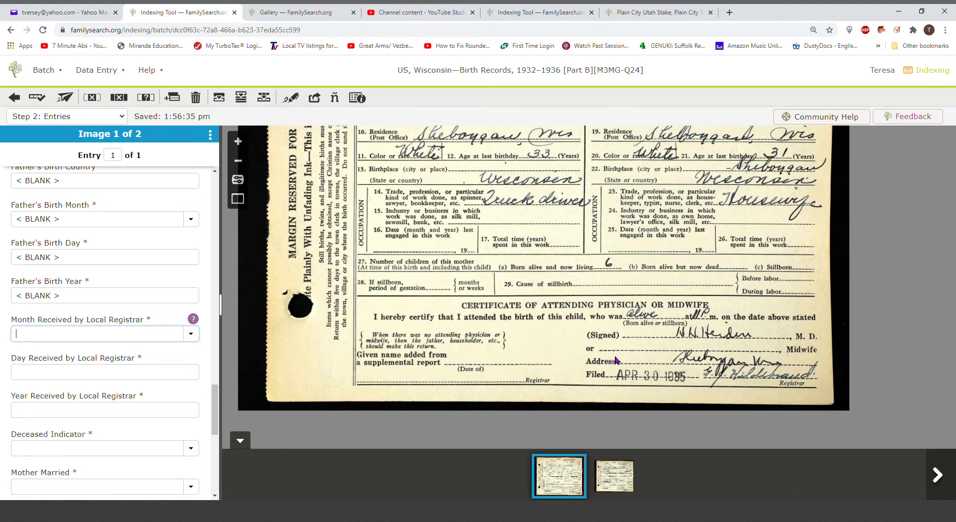
type("a")
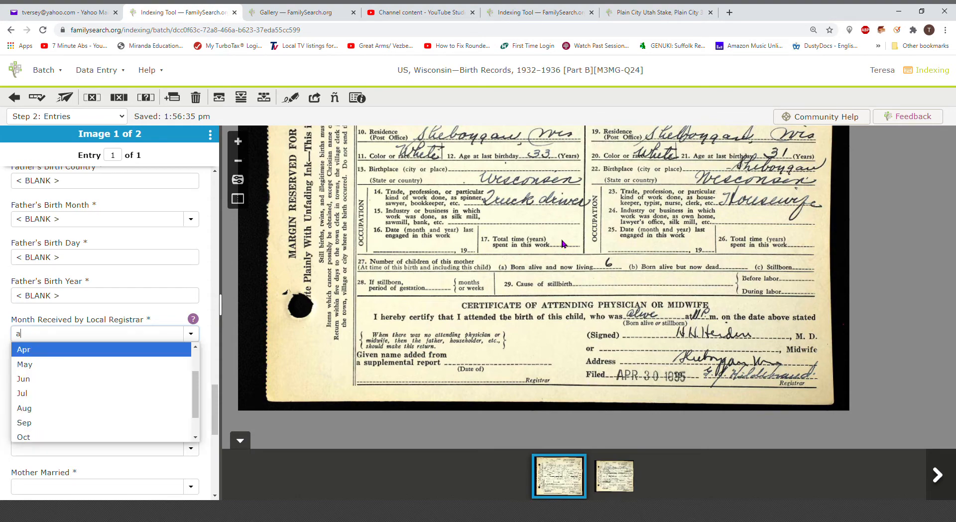
mouse_move(562, 242)
left_mouse_down()
mouse_move(528, 463)
mouse_move(552, 244)
mouse_move(567, 224)
left_mouse_up()
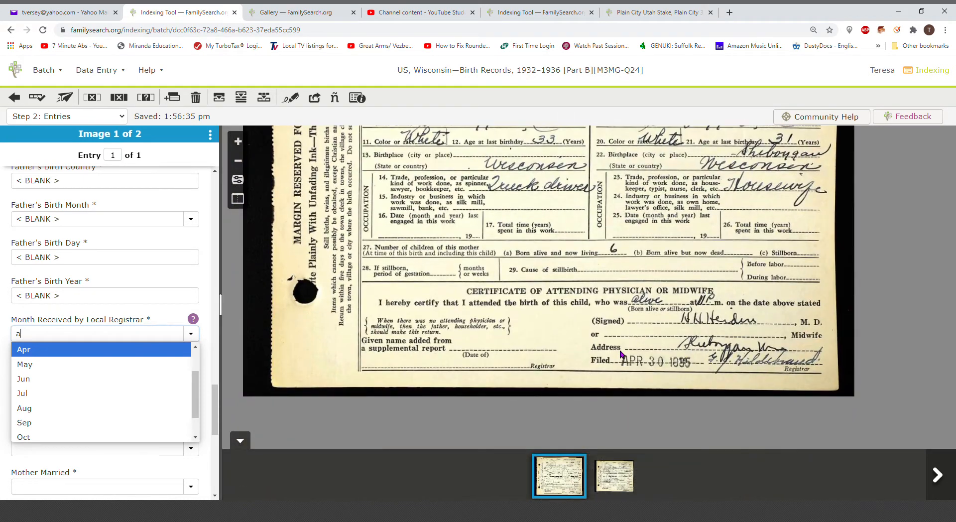
key("Tab")
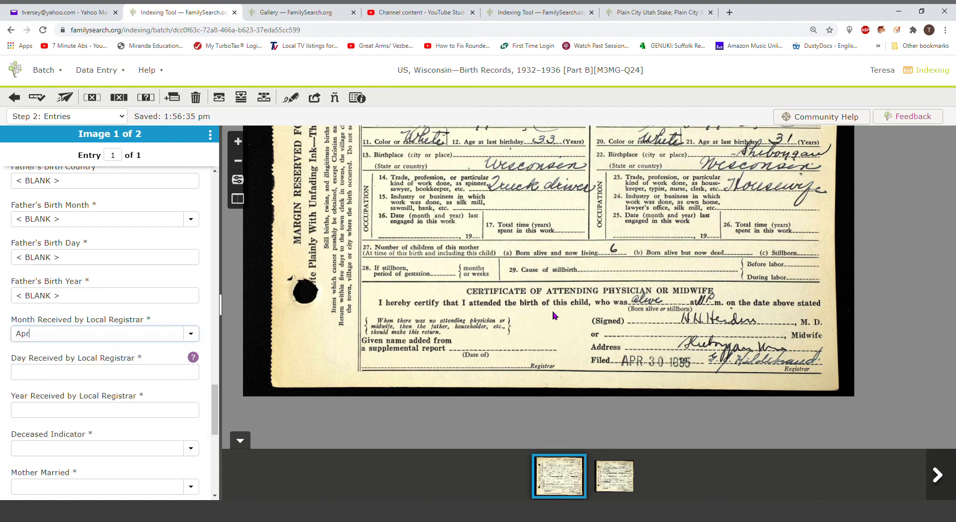
type("30")
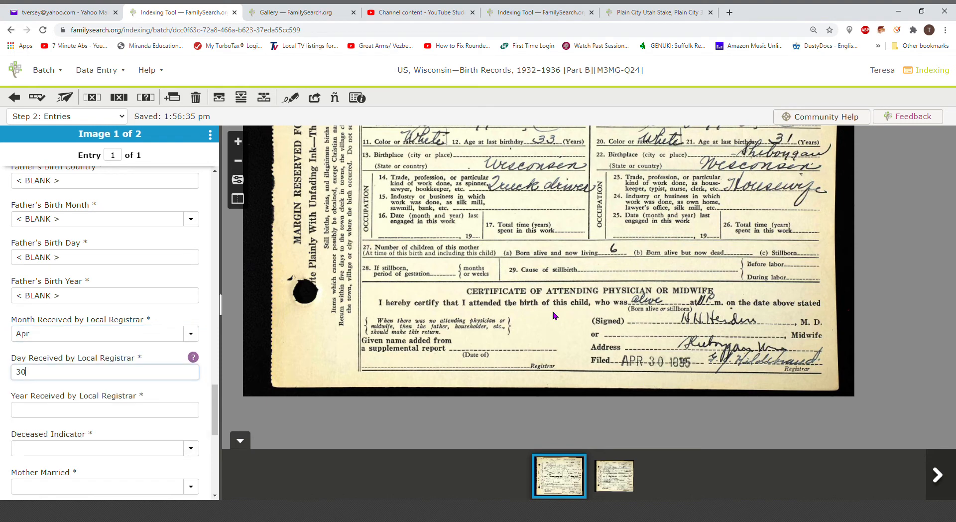
key("Tab")
type("1935")
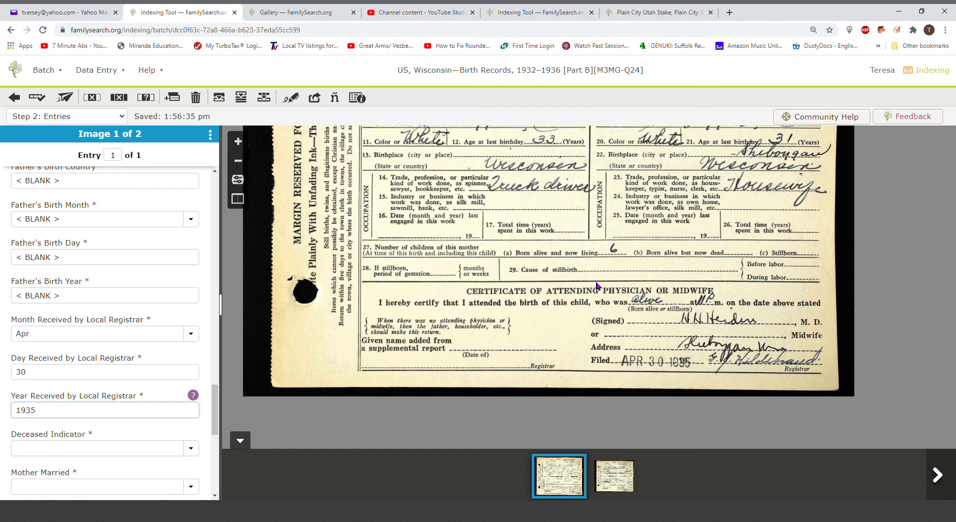
key("Tab")
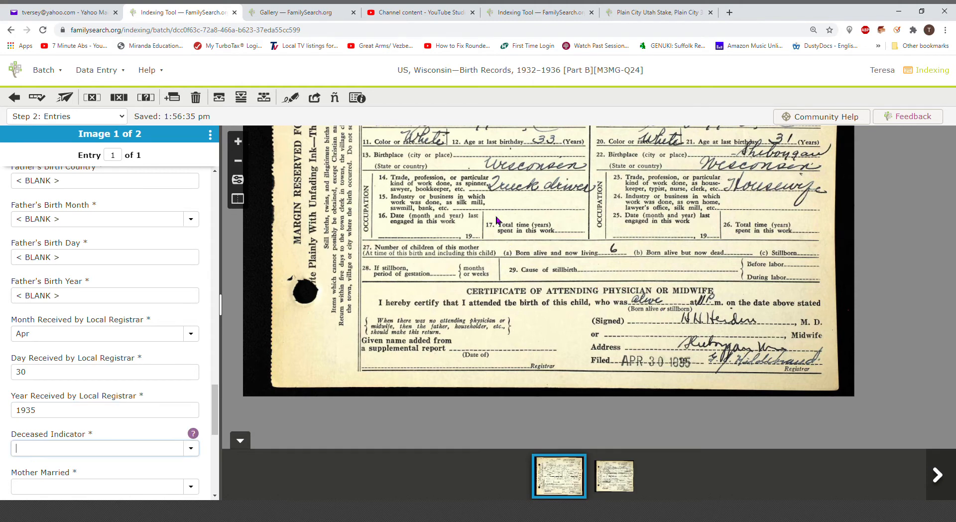
Set the Deceased Indicator to N and Mother Married to Y, based on the certificate
scroll(496, 219, "up", 2)
scroll(522, 330, "up", 2)
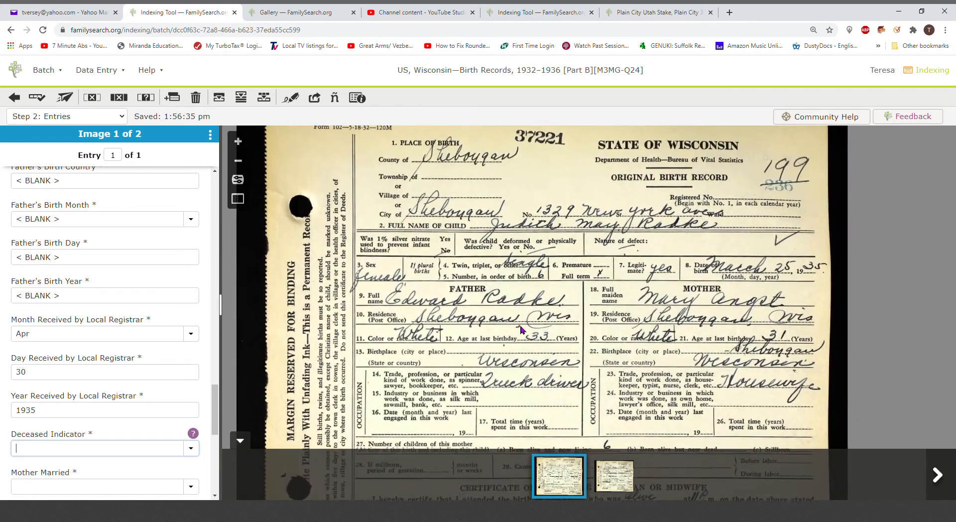
left_click_drag(520, 329, 521, 343)
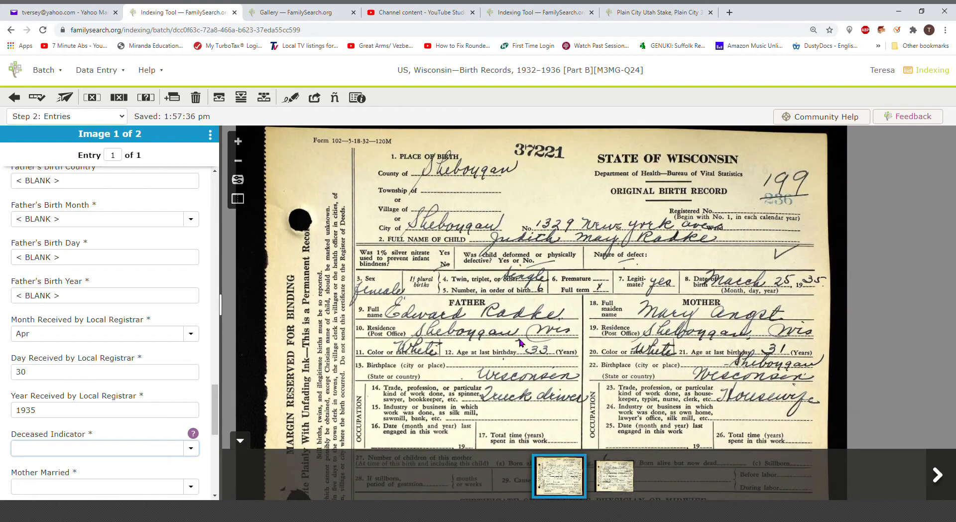
type("n")
key("Tab")
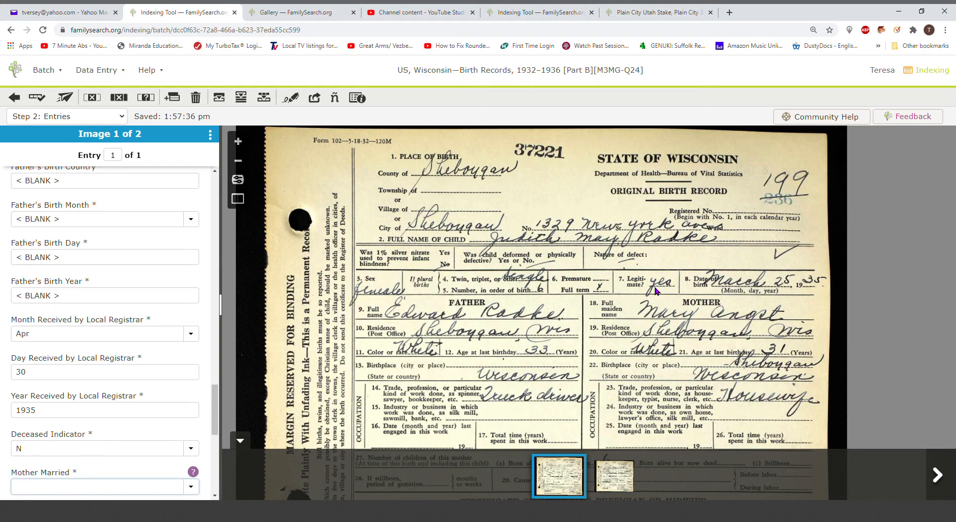
type("y")
key("Tab")
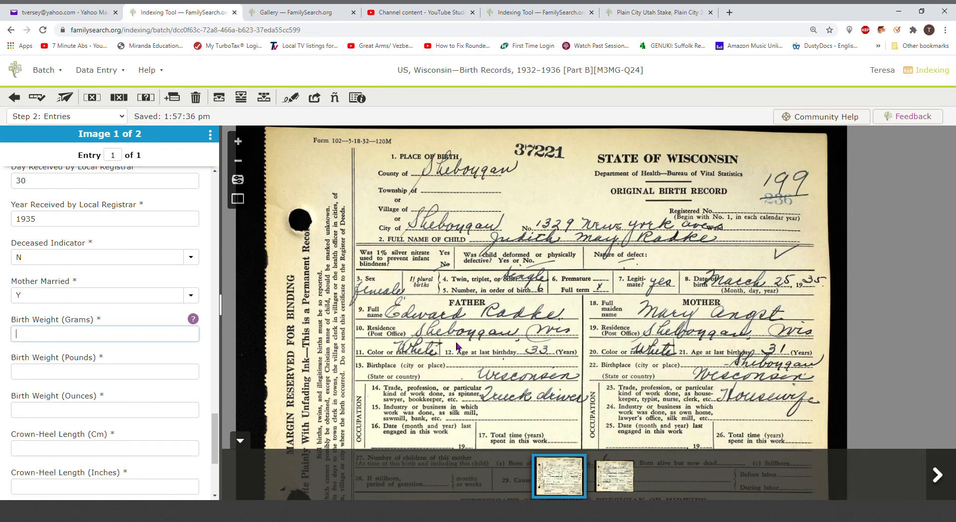
Mark the birth weight in grams, pounds and ounces and the crown-heel length in cm and inches as blank
key("ctrl+b")
key("ctrl+b")
key("ctrl+b")
key("ctrl+b")
key("ctrl+b")
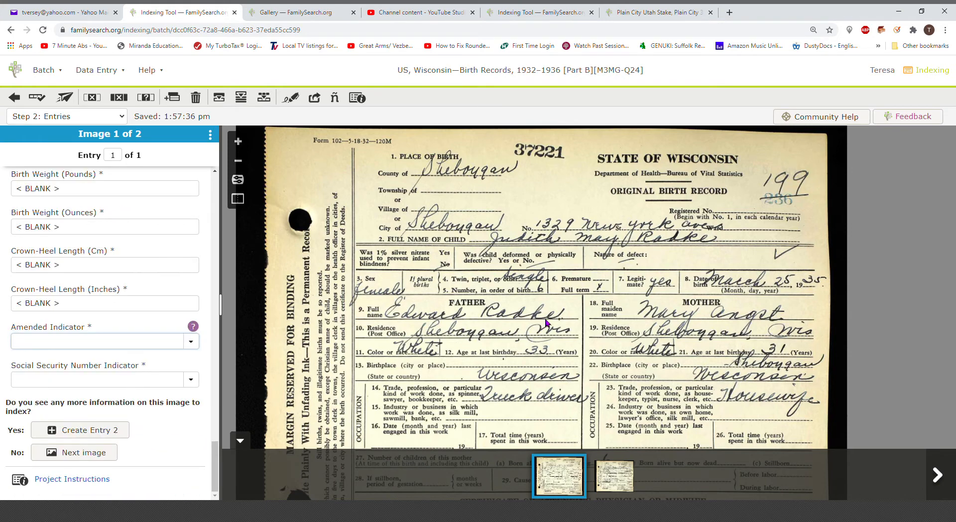
Set the Amended Indicator to Y and the Social Security Number Indicator to N, and go to the next image without adding another entry
scroll(547, 323, "down", 4)
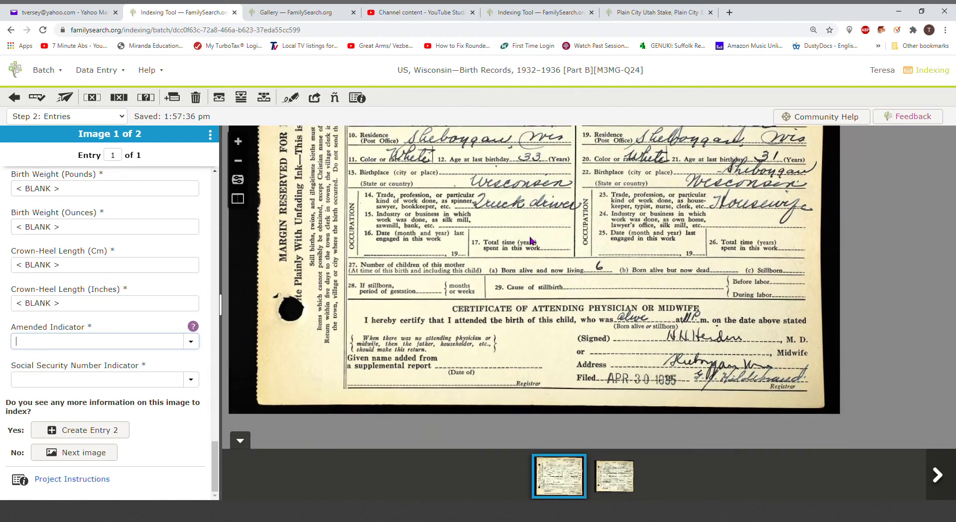
left_click_drag(531, 241, 541, 433)
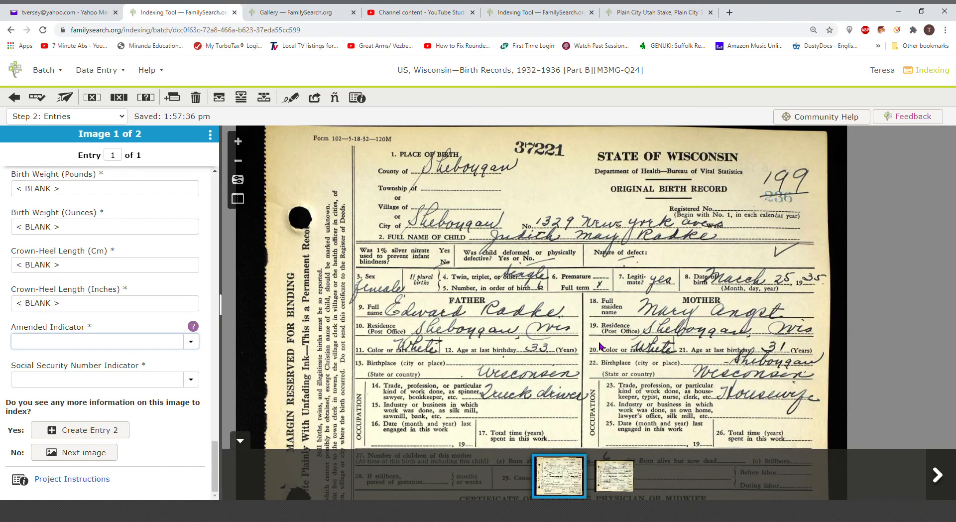
mouse_move(600, 346)
left_mouse_down()
mouse_move(634, 165)
mouse_move(616, 349)
left_mouse_up()
type("y")
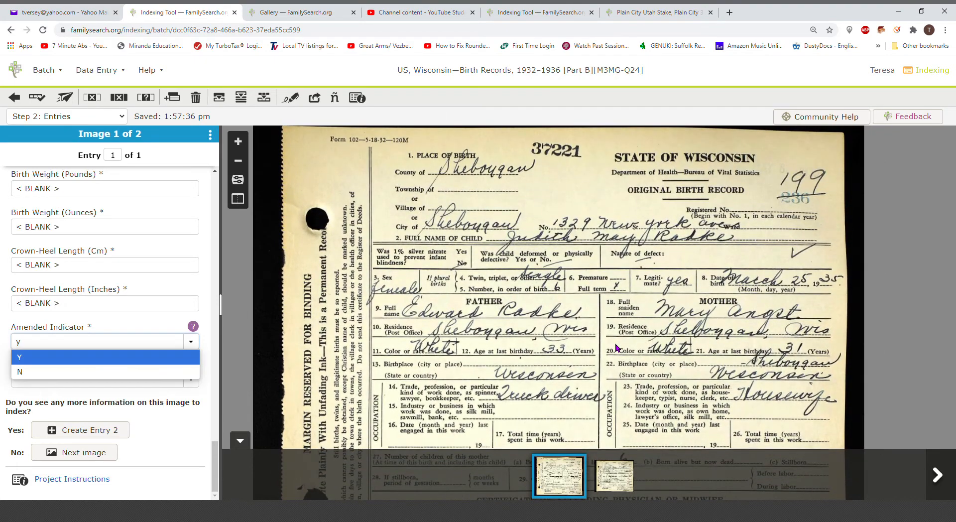
key("Tab")
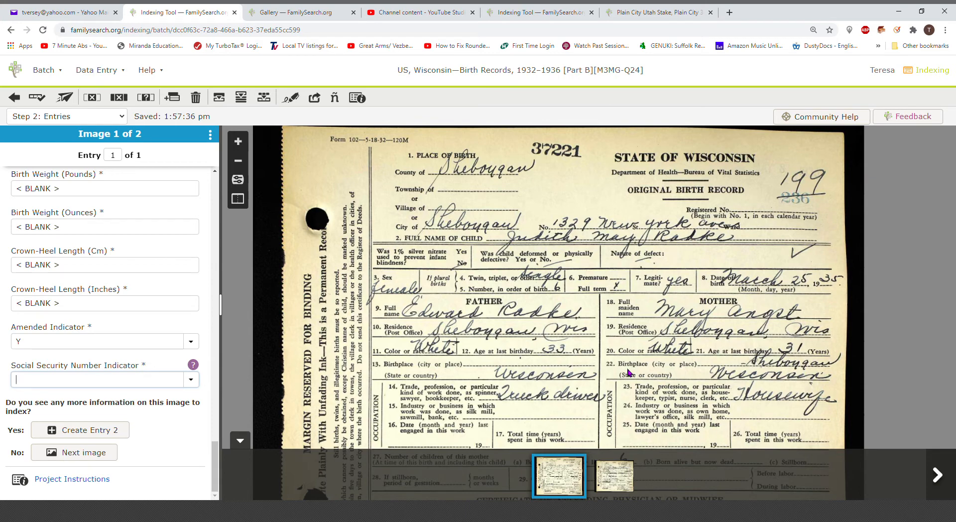
type("N")
key("Tab")
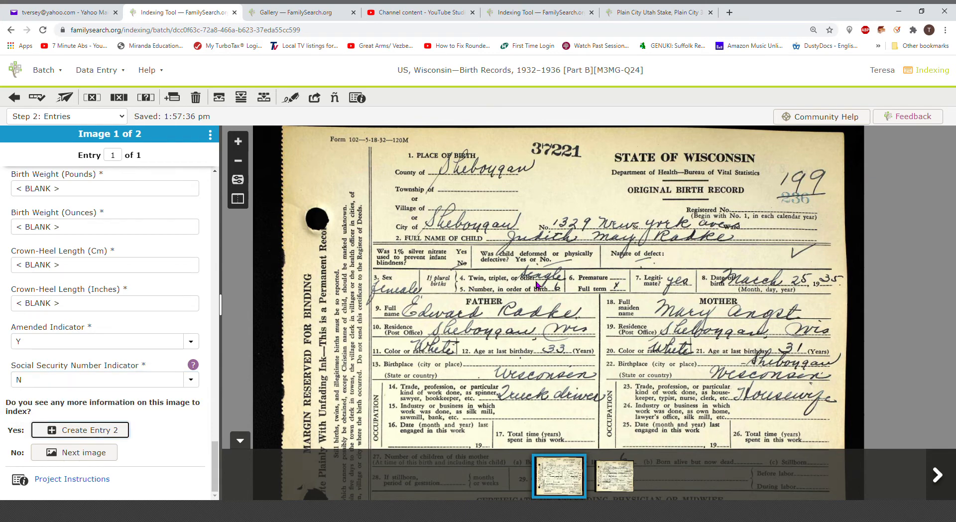
left_click(105, 455)
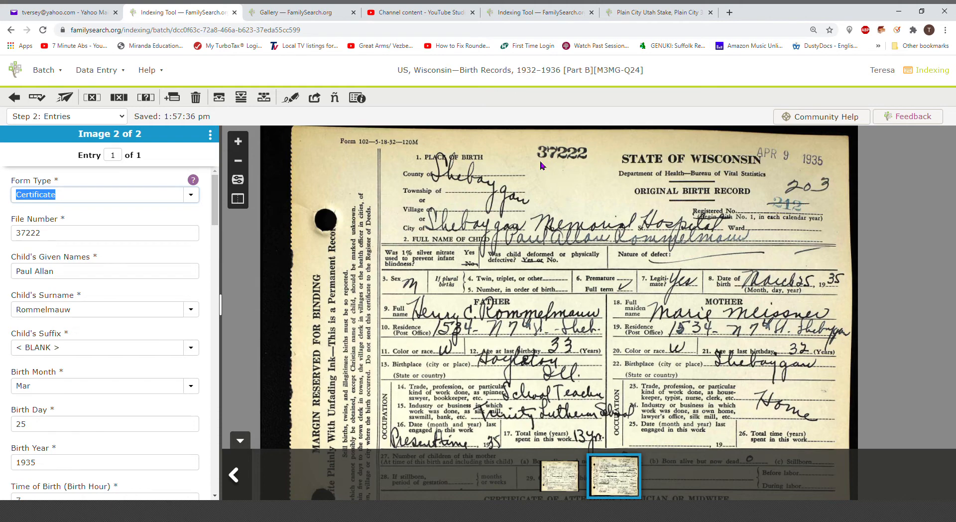
Check the second image's indexed file number, child's name, suffix and birth date against the certificate
key("Tab")
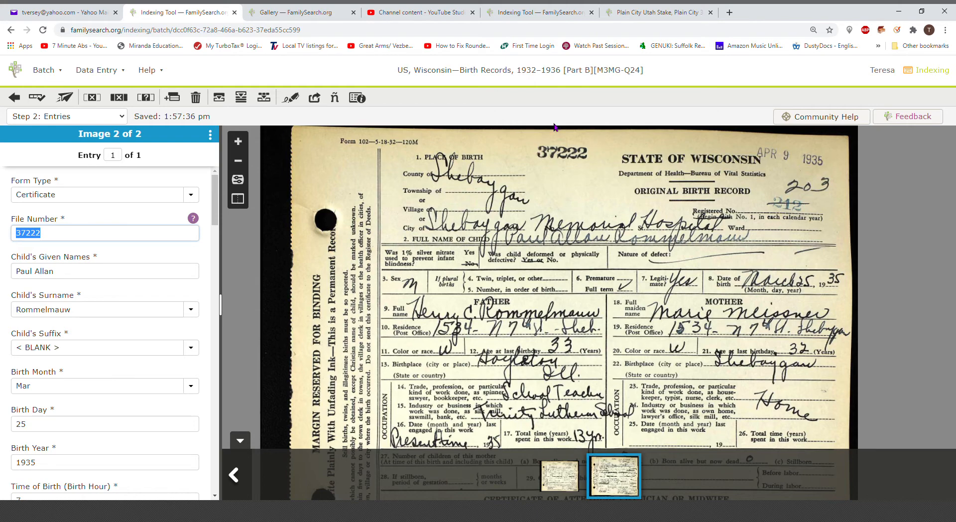
key("Tab")
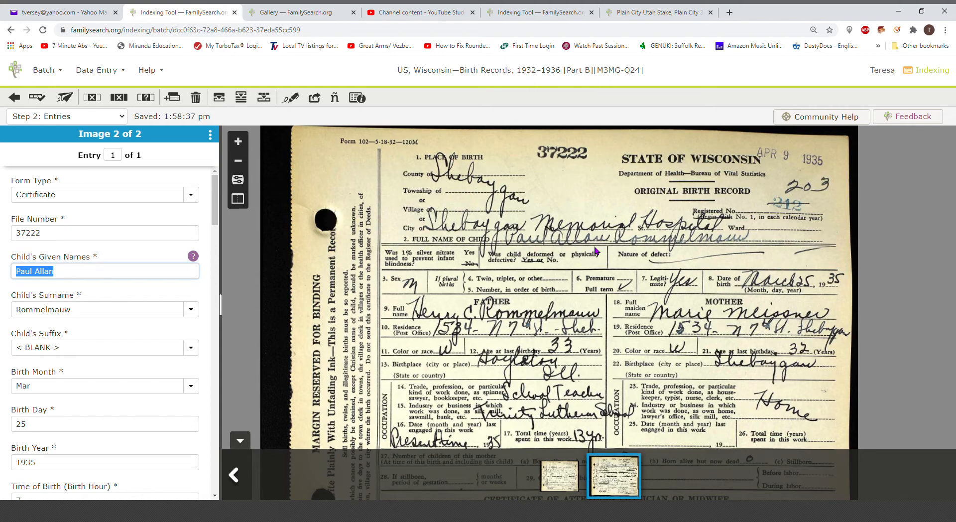
key("Tab")
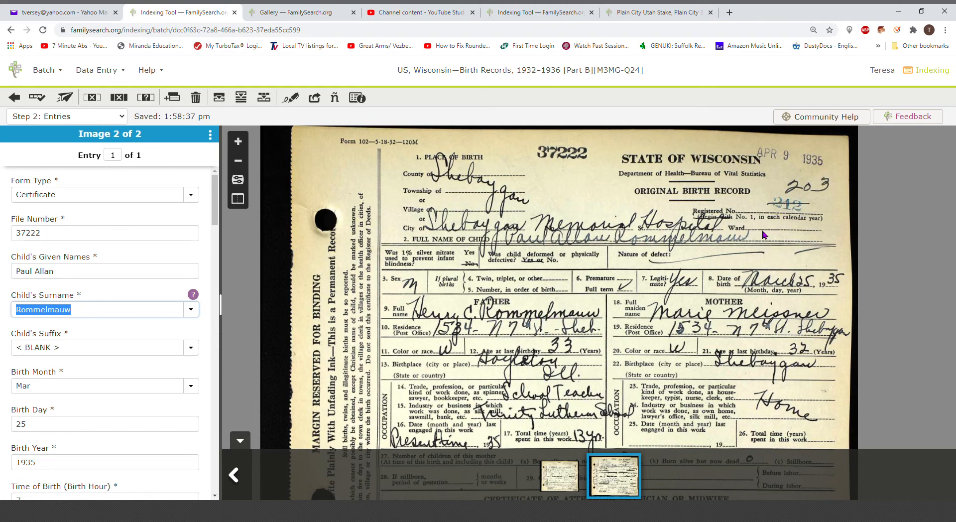
key("Tab")
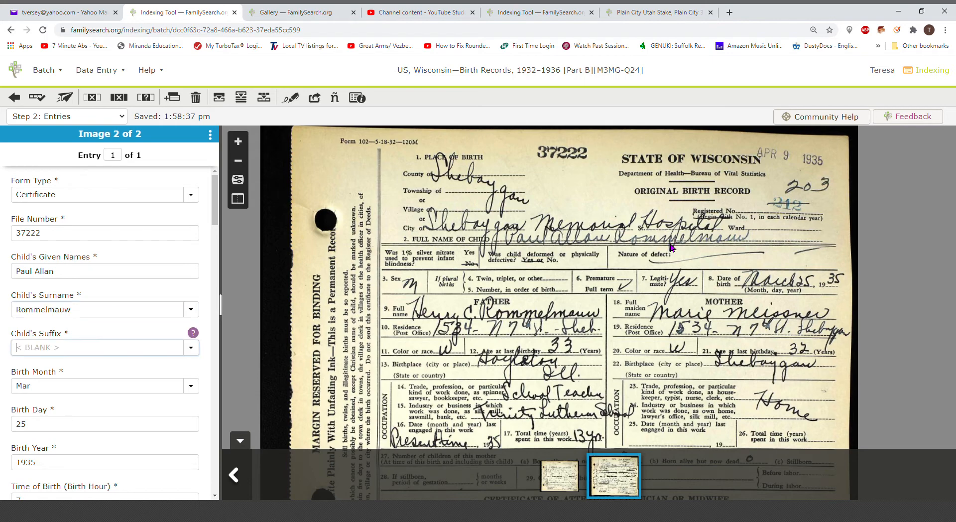
key("Tab")
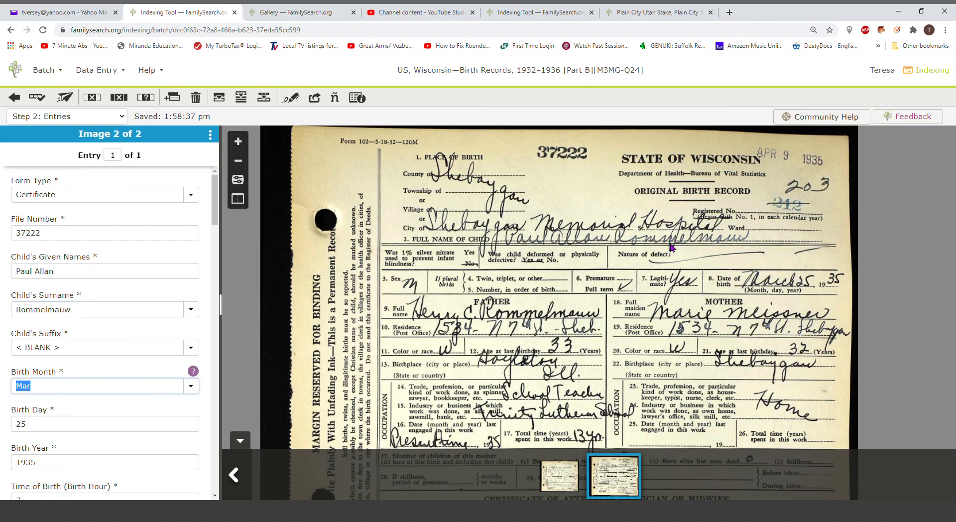
key("Tab")
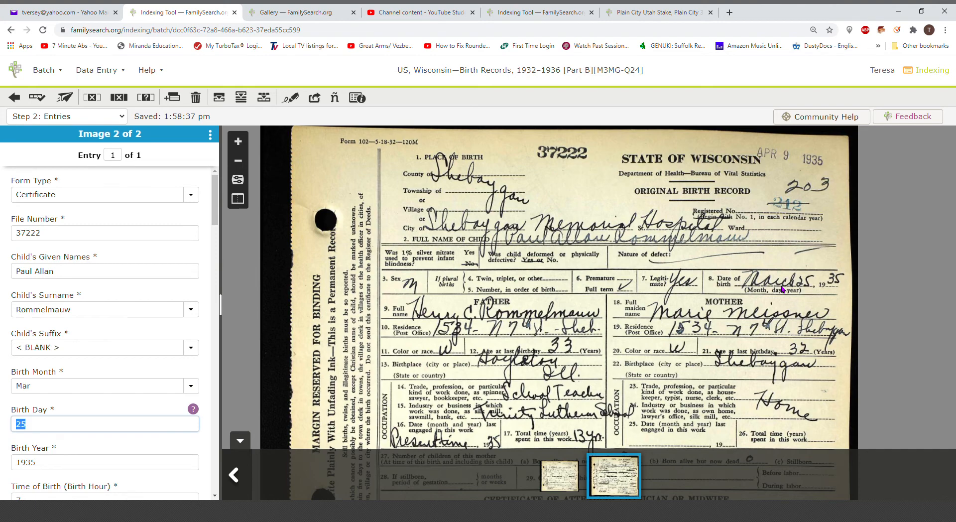
key("Tab")
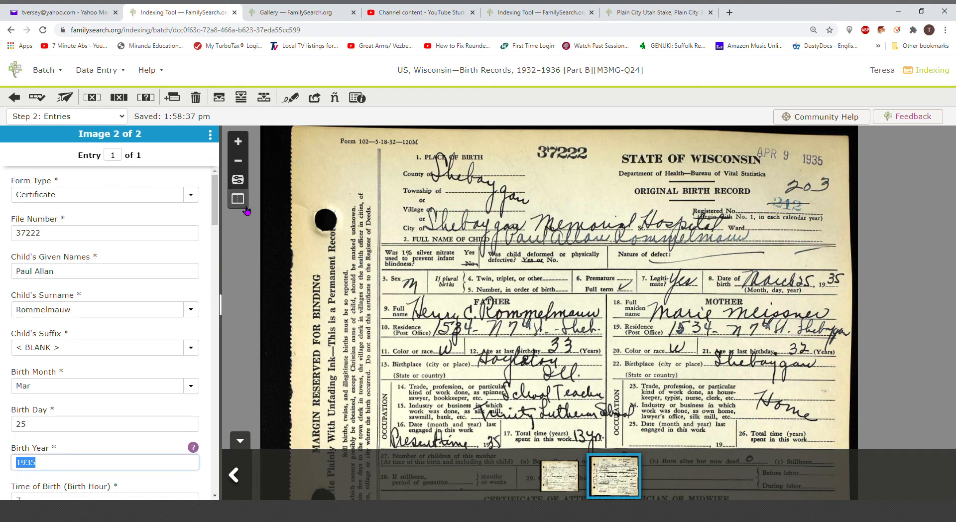
Compare the indexed birth hour, minutes and time of day with the physician's statement on the second certificate
scroll(216, 204, "down", 6)
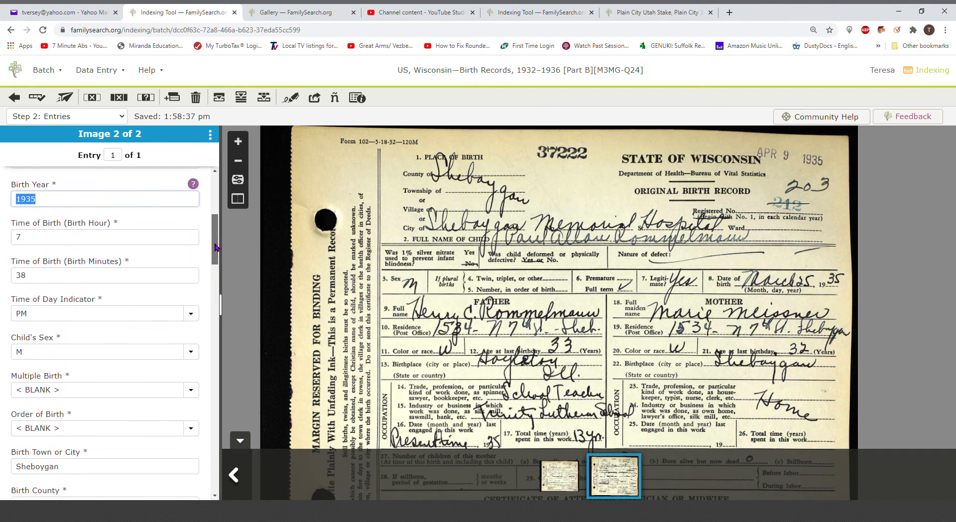
scroll(450, 347, "down", 3)
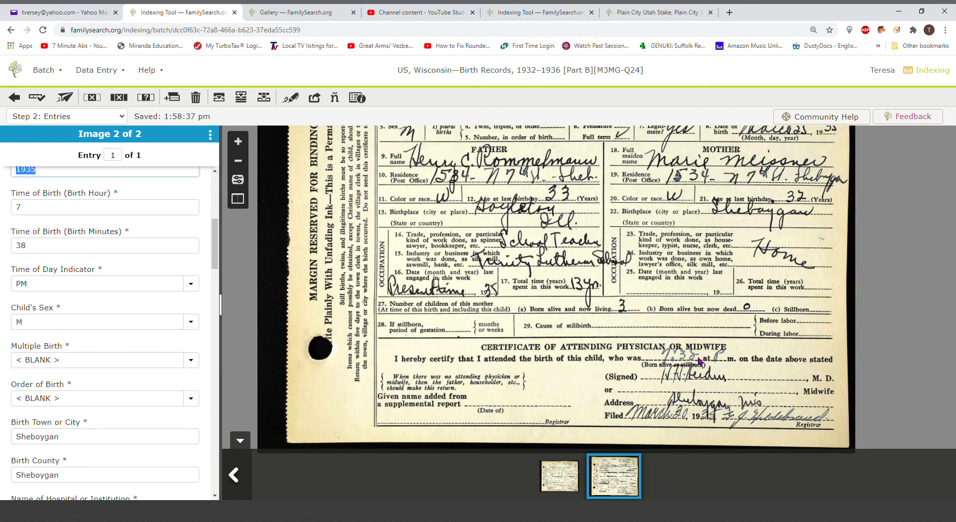
key("Tab")
key("Tab")
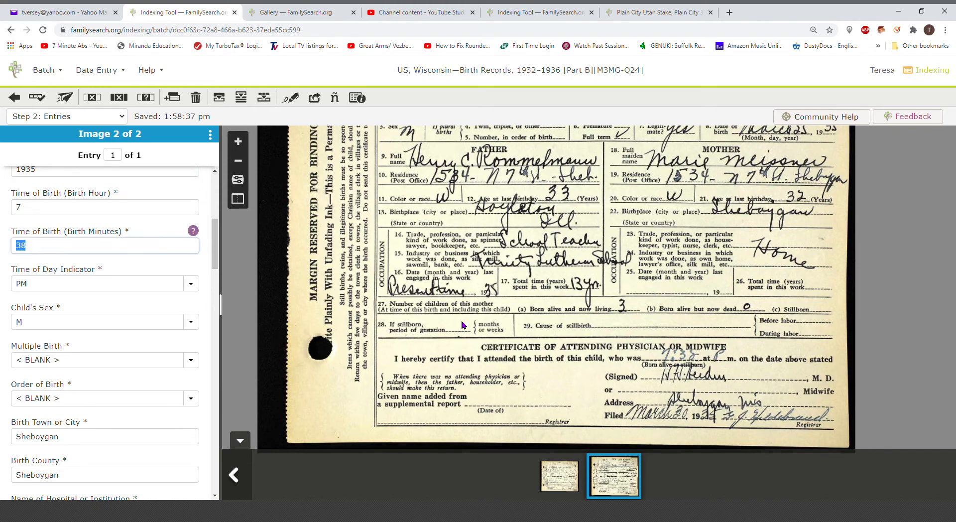
key("Tab")
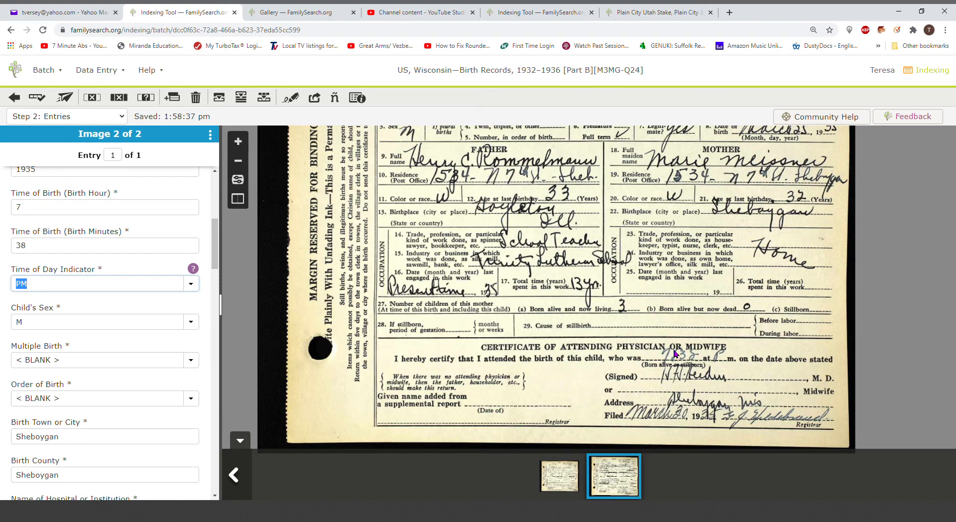
Review the child's sex, multiple birth, order of birth, and birth city and county against the second certificate
key("Tab")
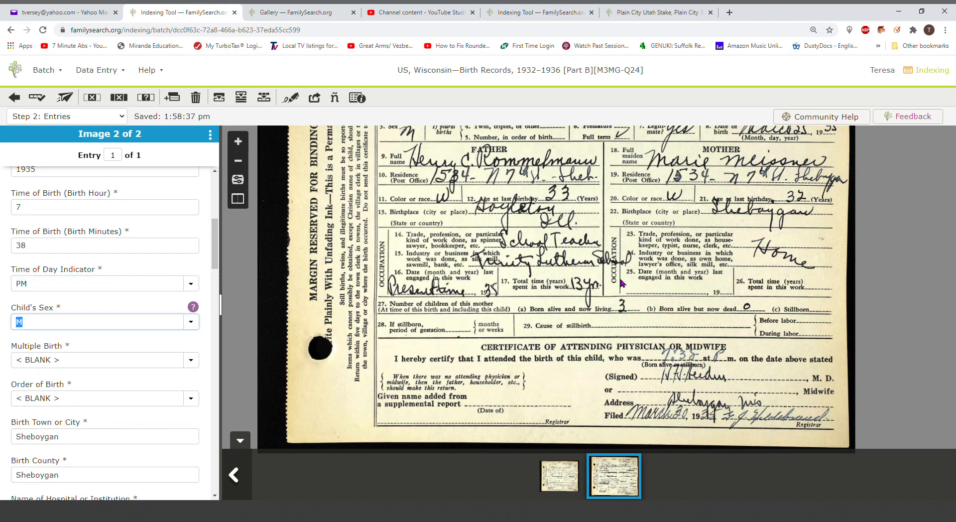
scroll(572, 249, "up", 3)
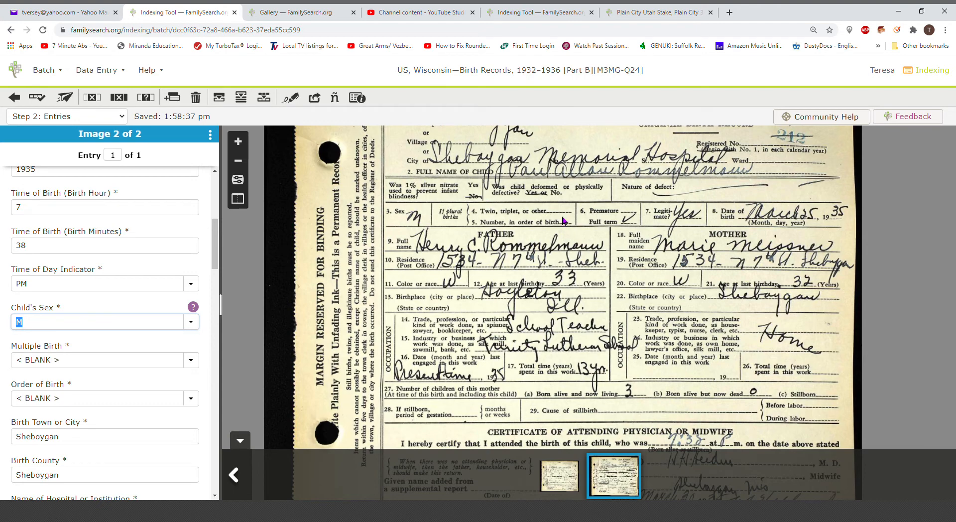
key("Tab")
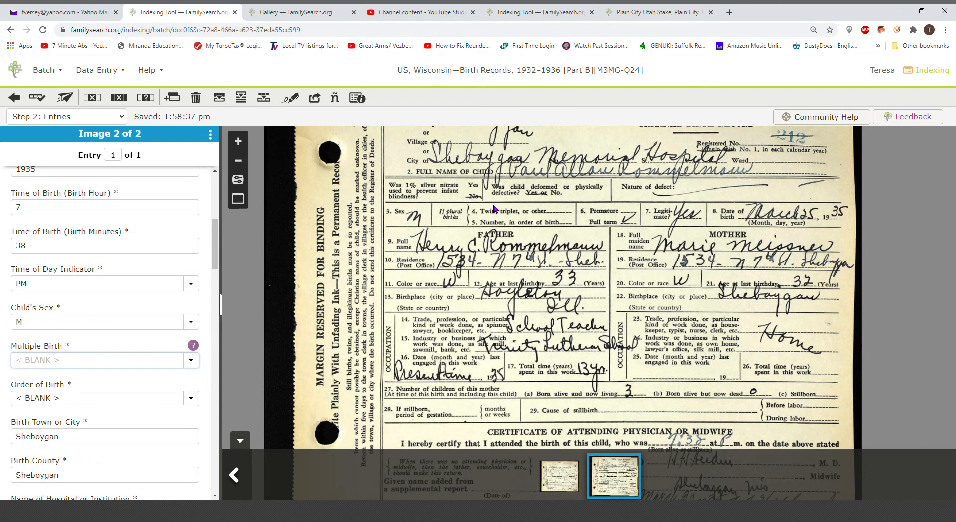
key("Tab")
key("Tab")
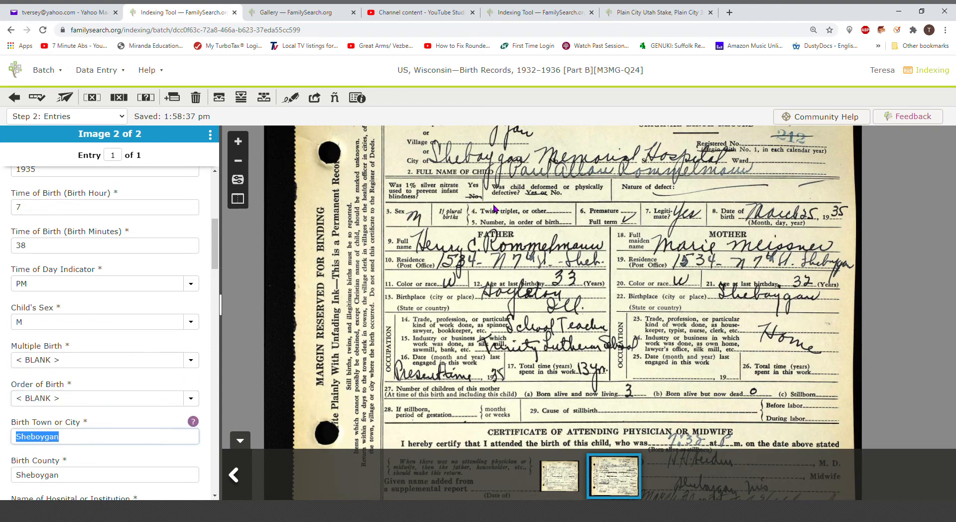
left_click_drag(494, 206, 496, 286)
scroll(495, 286, "up", 2)
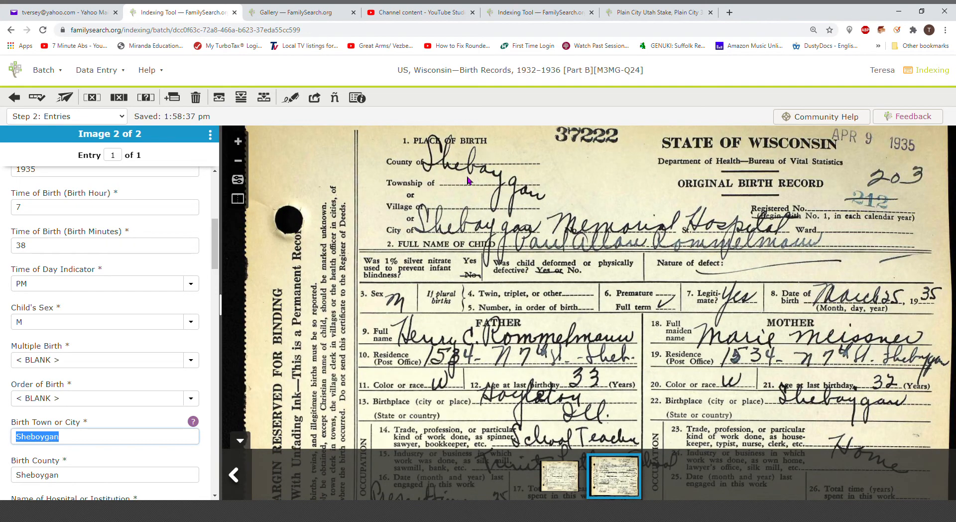
key("Tab")
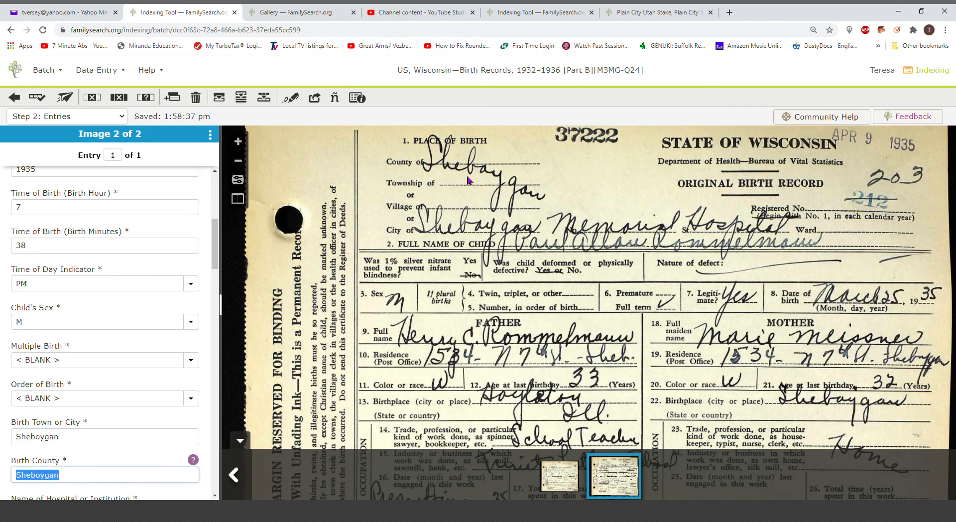
Check the indexed hospital name and the mother's given names, maiden name and current surname against the second certificate
key("Tab")
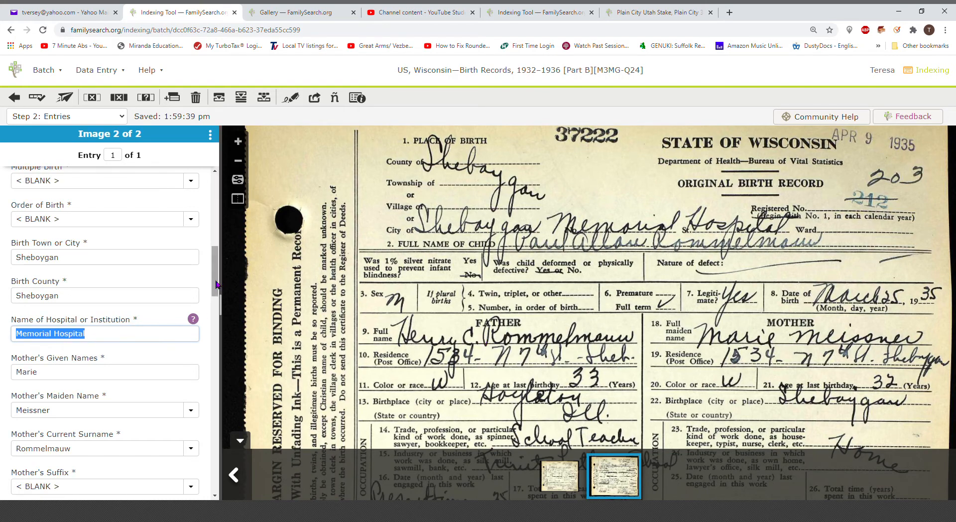
left_click_drag(214, 283, 214, 303)
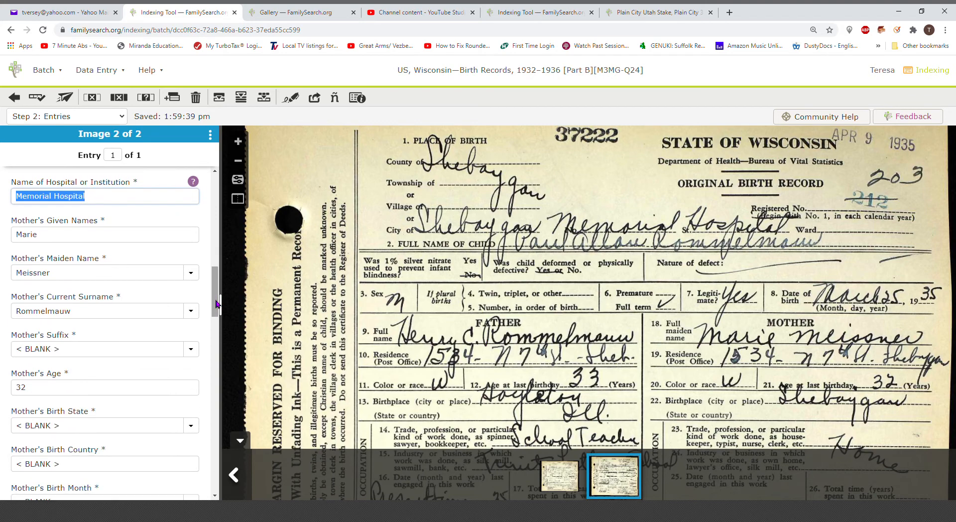
left_click_drag(772, 367, 758, 286)
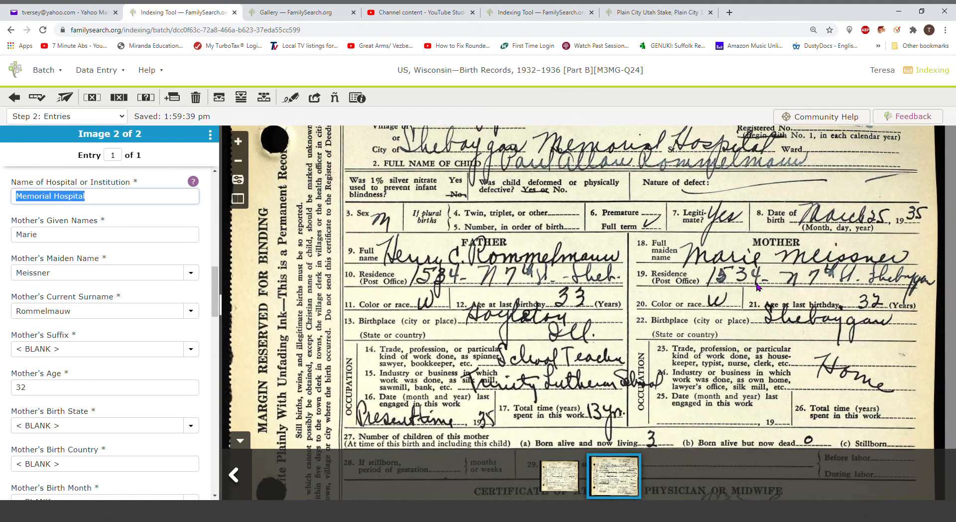
key("Tab")
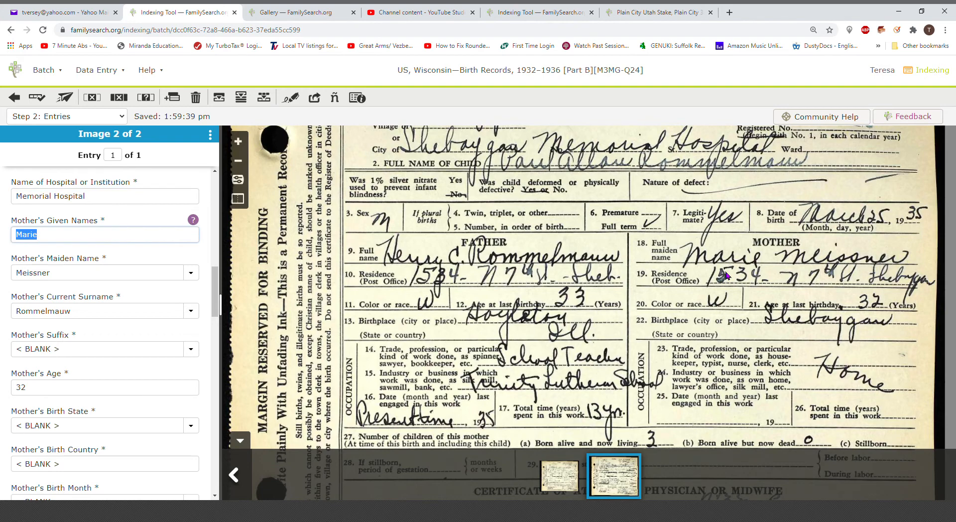
key("Tab")
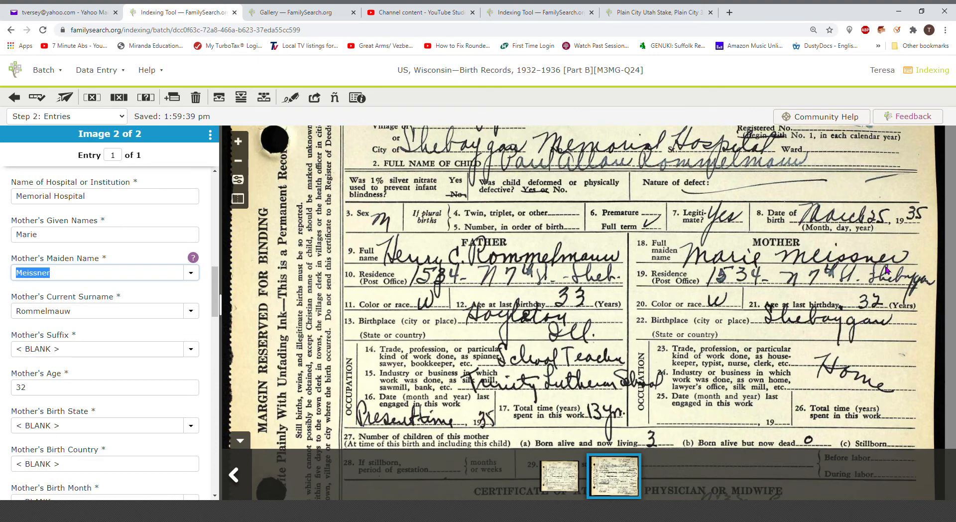
key("Tab")
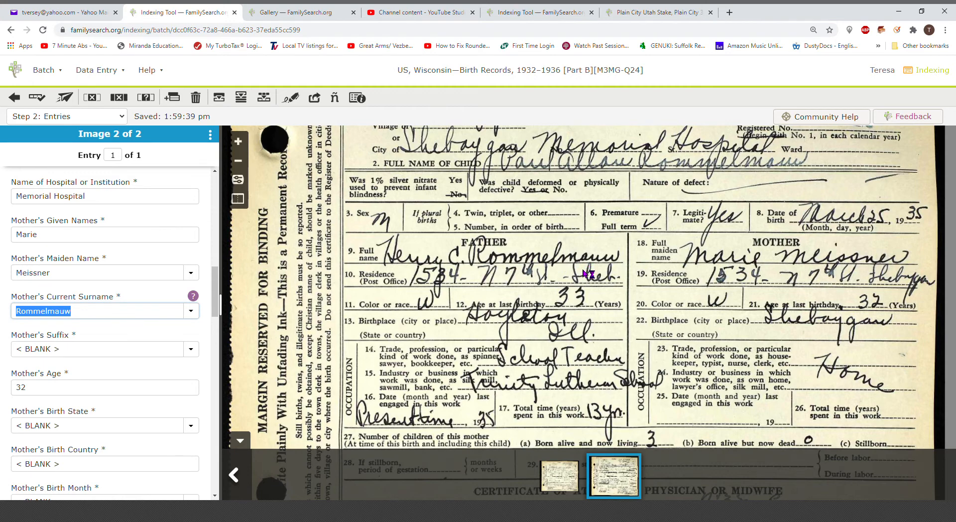
Review the mother's suffix, age, birth state and birth country fields against the second certificate
key("Tab")
key("Tab")
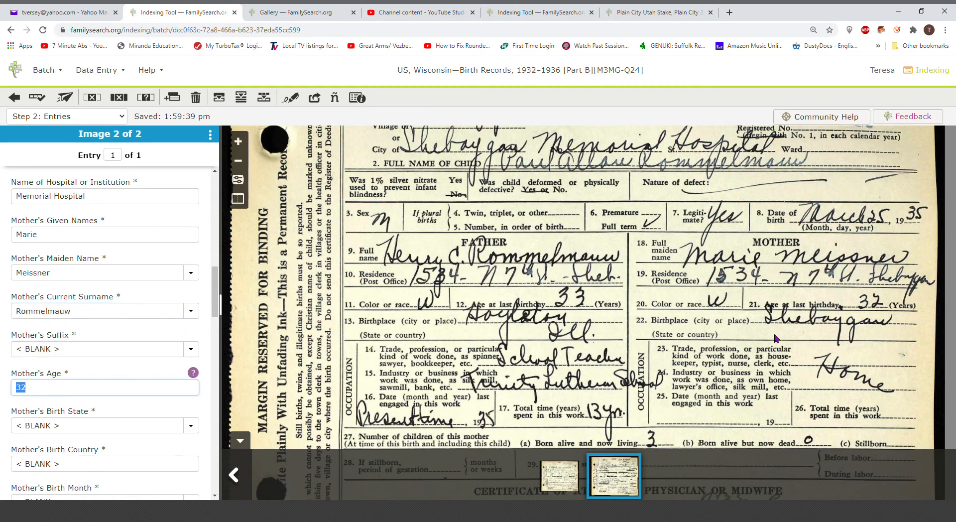
key("Tab")
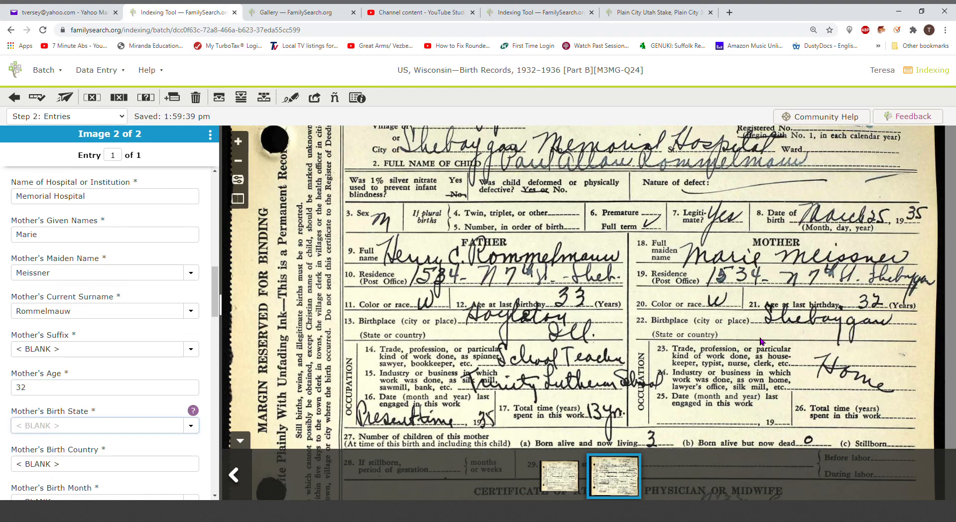
key("Tab")
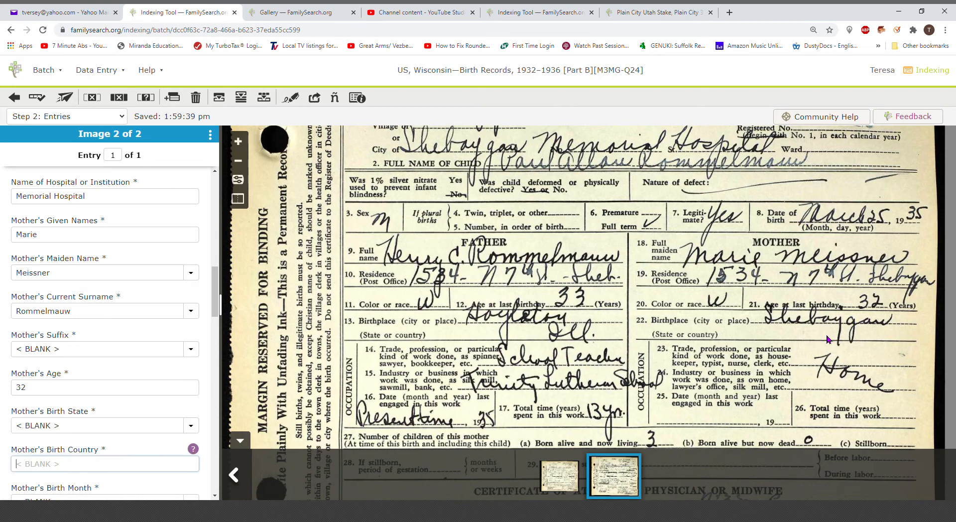
key("Tab")
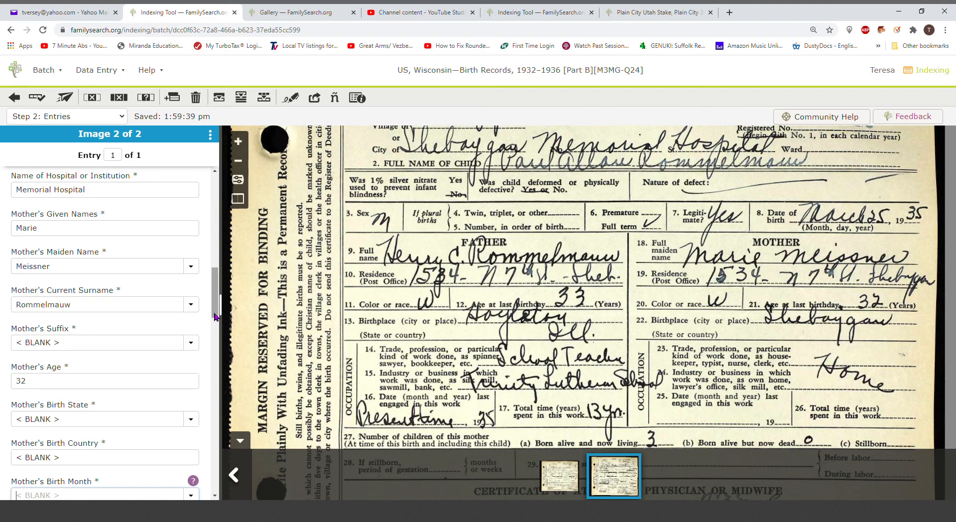
Review the mother's birth date and her residence city, county and state against the second certificate
left_click_drag(215, 316, 216, 353)
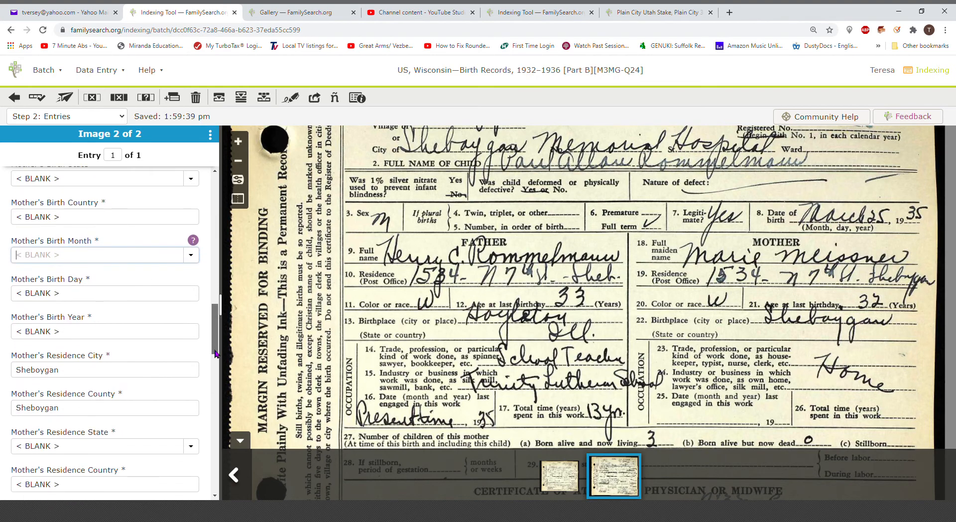
key("Tab")
key("Tab")
key("Tab")
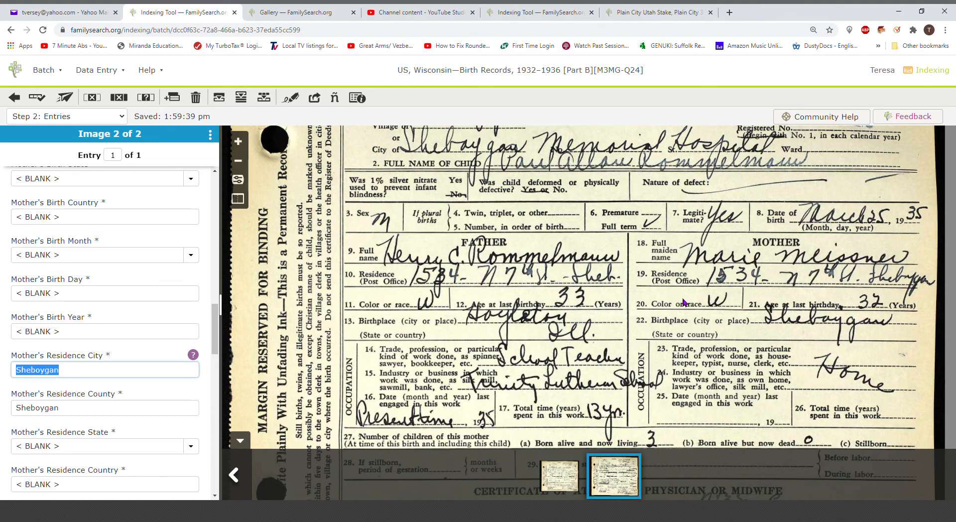
key("Tab")
key("Tab")
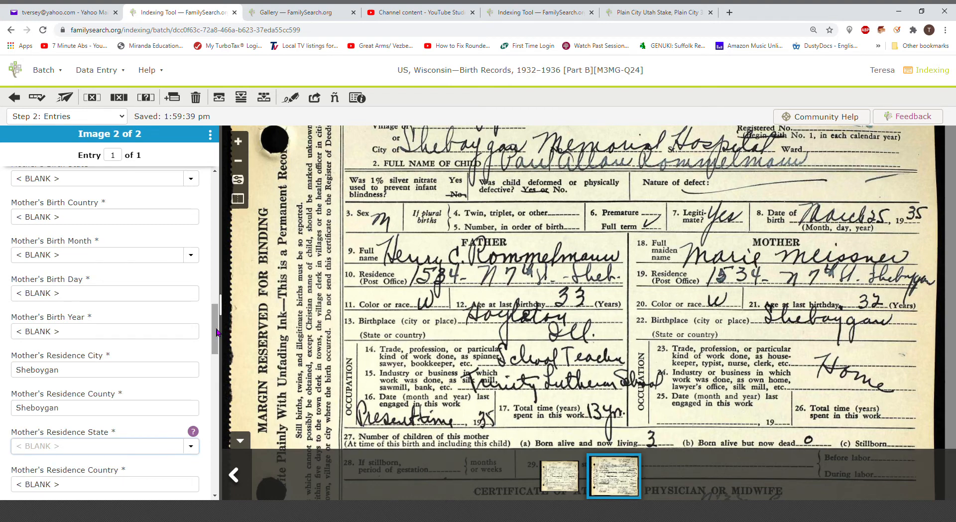
Review the mother's residence country, and compare the father's given names, surname, suffix and age with the second certificate
left_click_drag(213, 332, 216, 379)
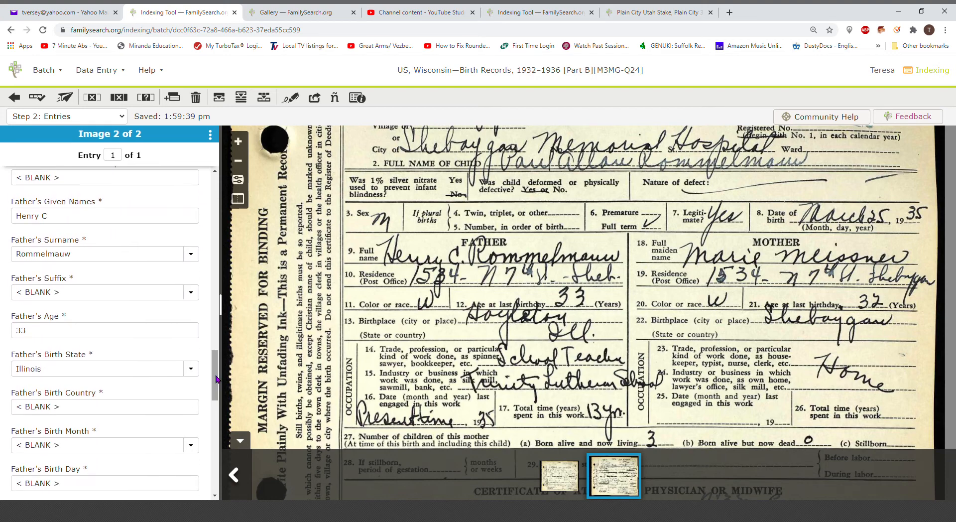
scroll(64, 202, "up", 1)
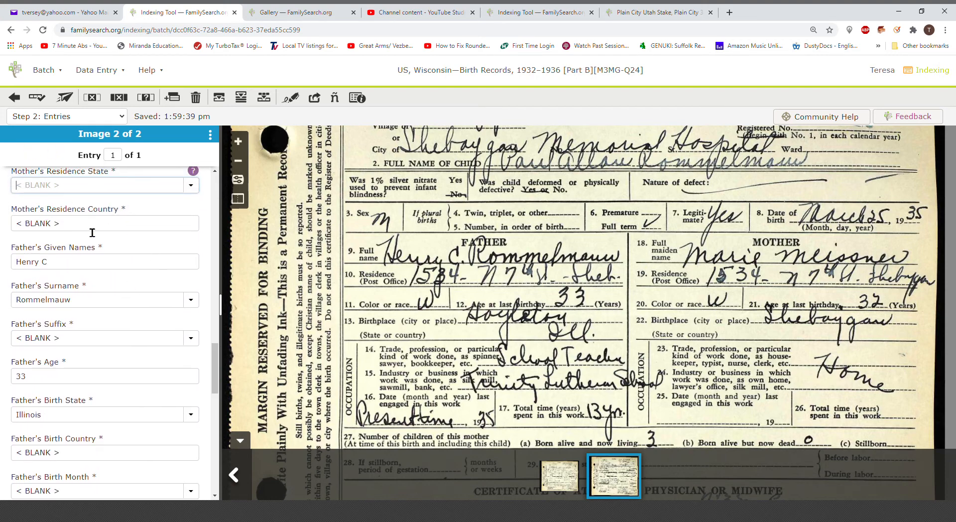
left_click(76, 219)
key("Tab")
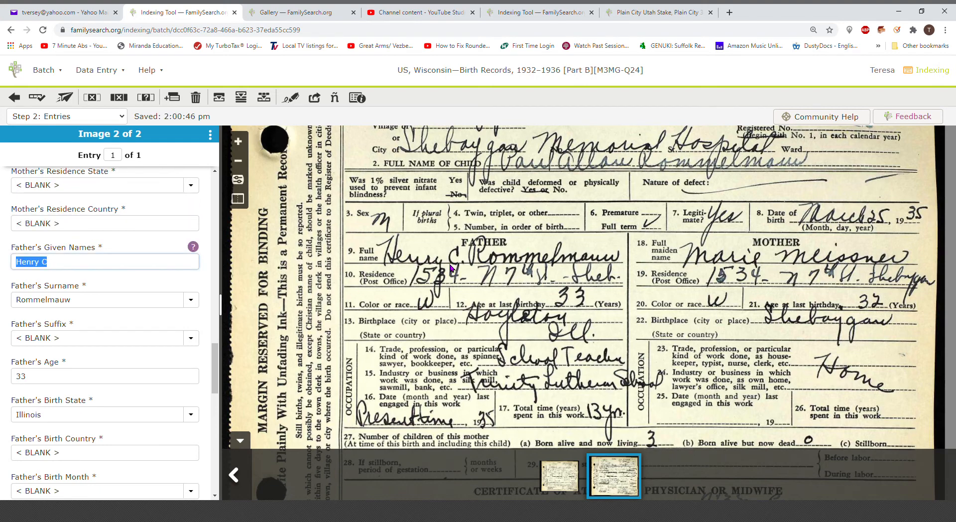
key("Tab")
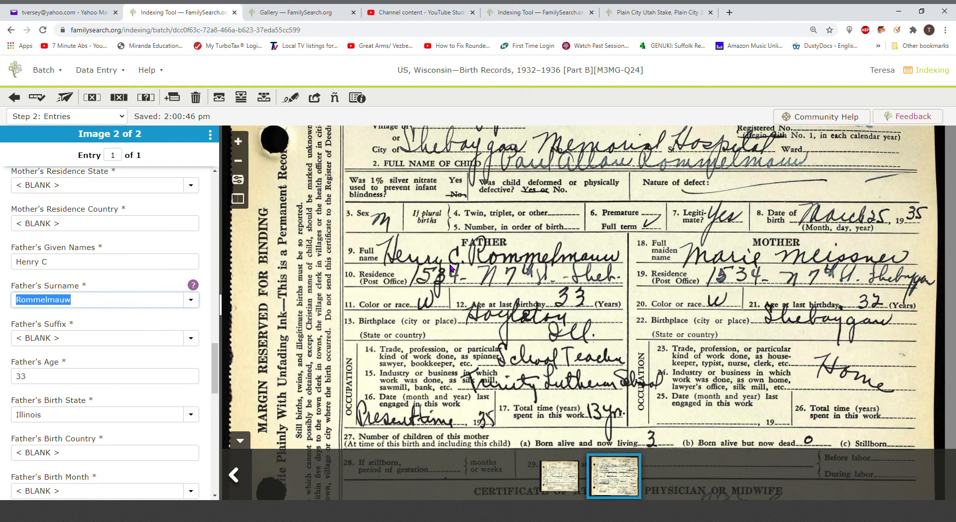
key("Tab")
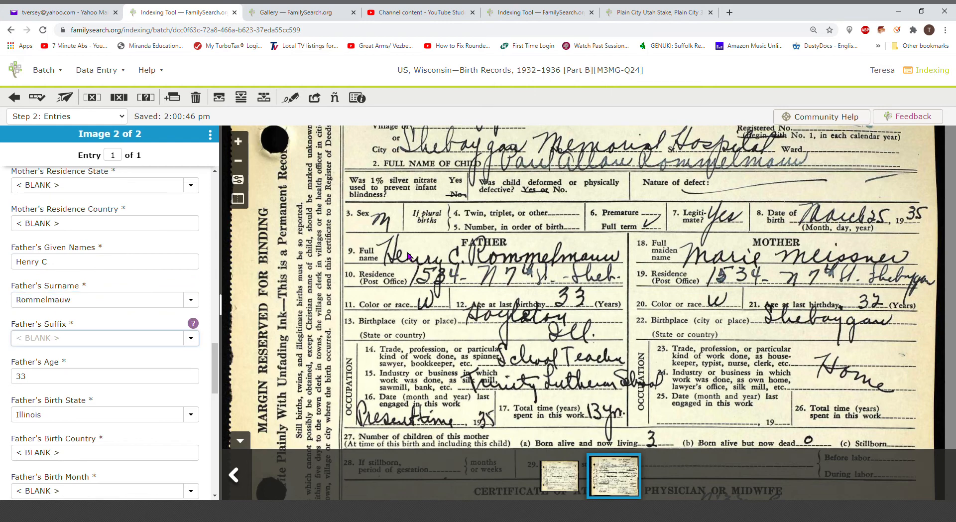
key("Tab")
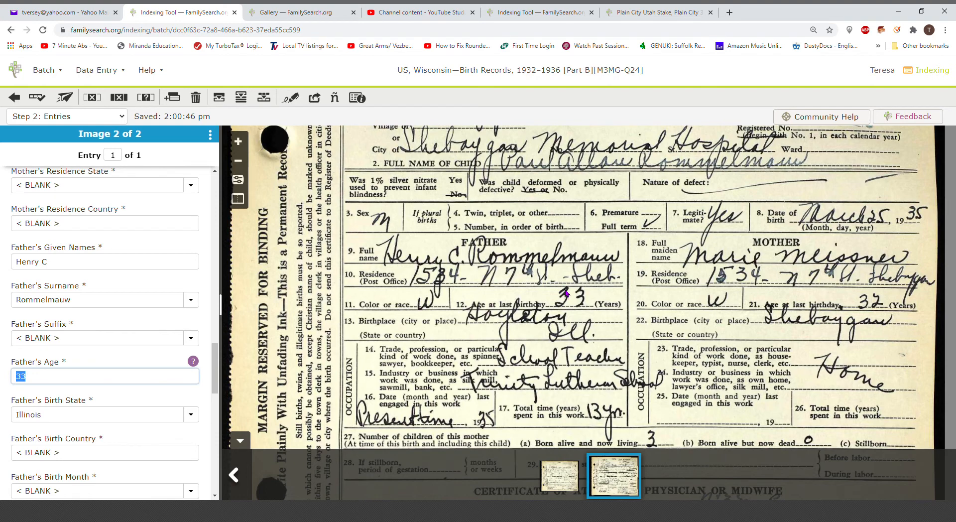
Check the father's birth state, country, month, day and year fields against the second certificate
key("Tab")
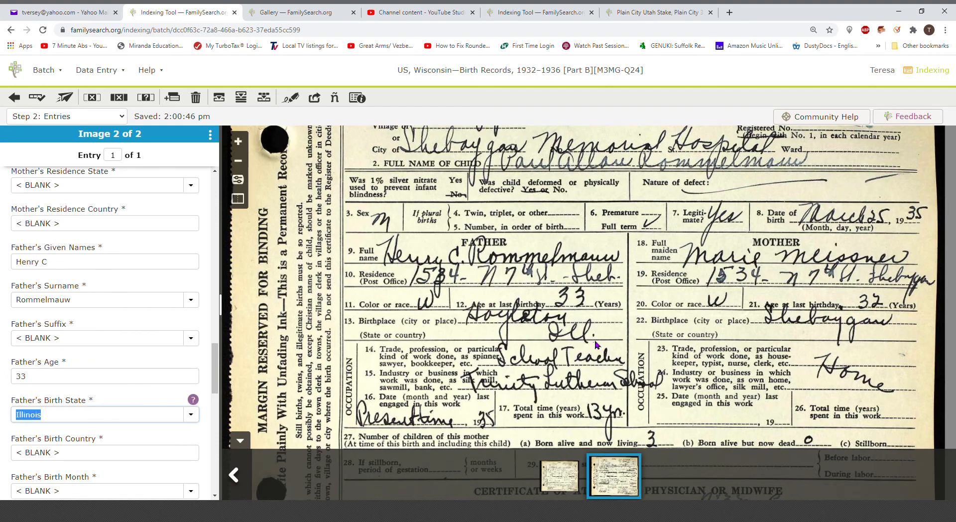
key("Tab")
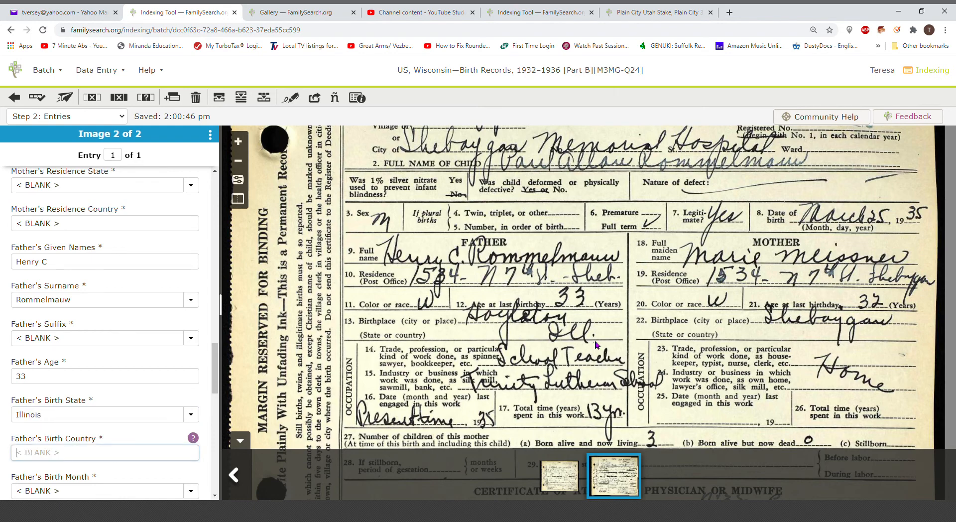
key("Tab")
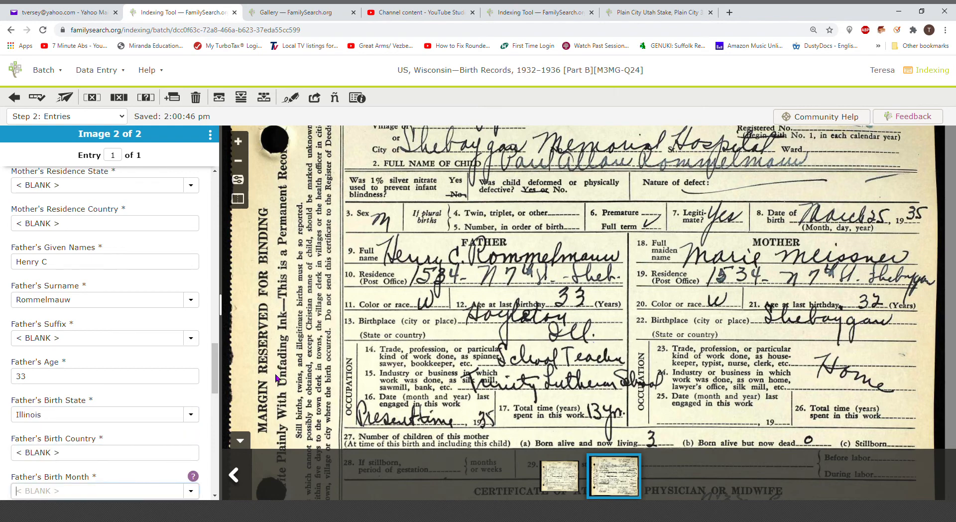
left_click_drag(215, 373, 212, 412)
key("Tab")
key("Tab")
Compare the month, day and year received by the local registrar with the filed date at the certificate's foot
key("Tab")
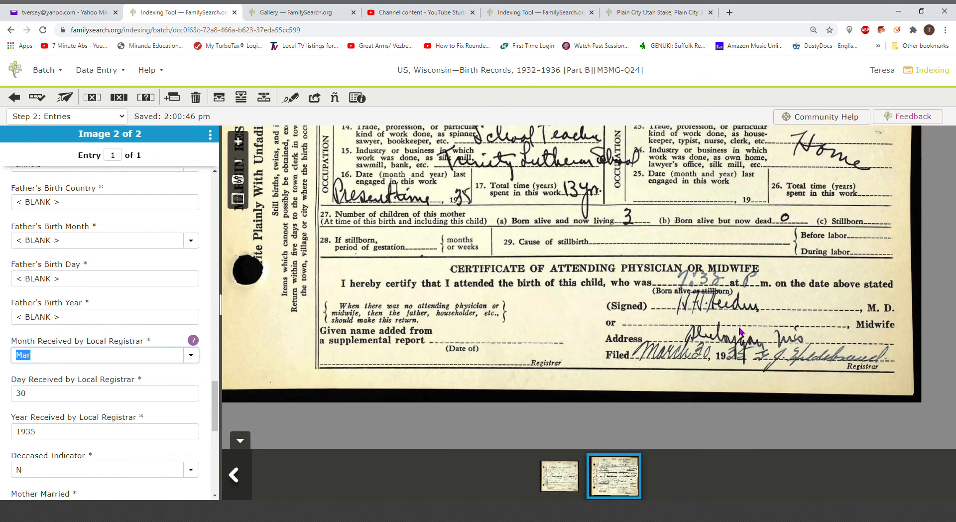
type("5")
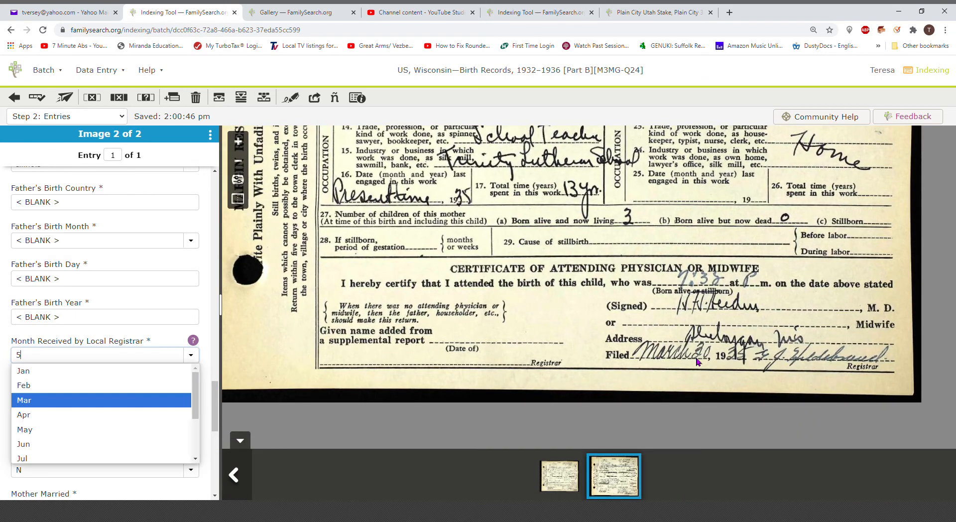
key("Tab")
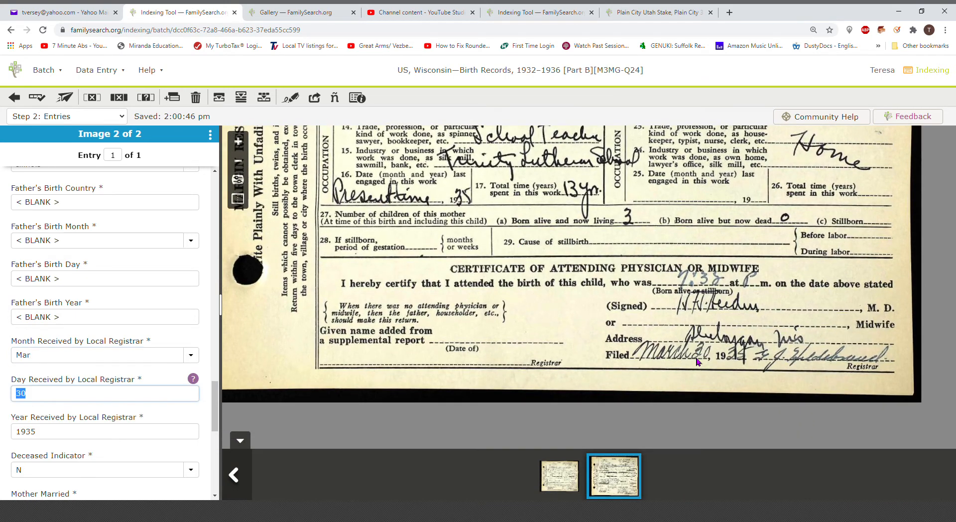
key("Tab")
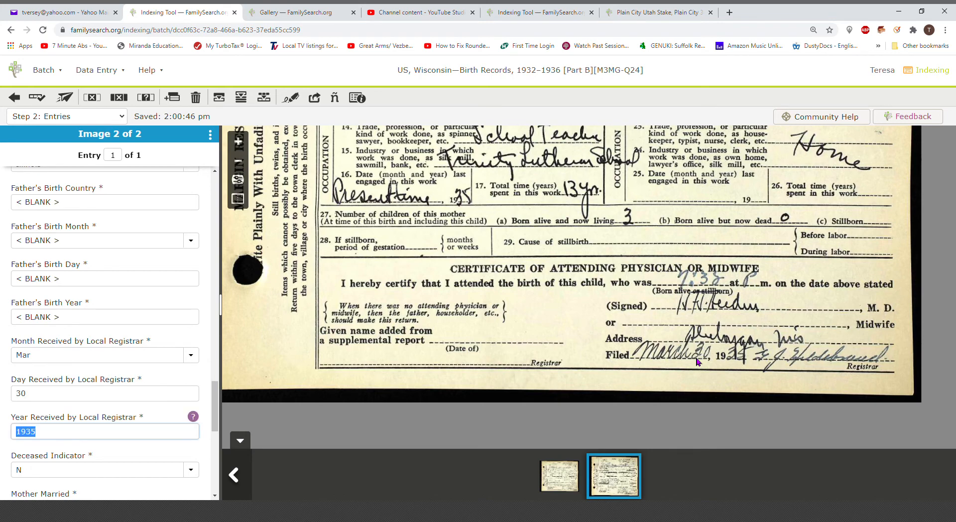
Review the Deceased Indicator and Mother Married entries against the upper part of the second certificate
left_click_drag(615, 305, 617, 369)
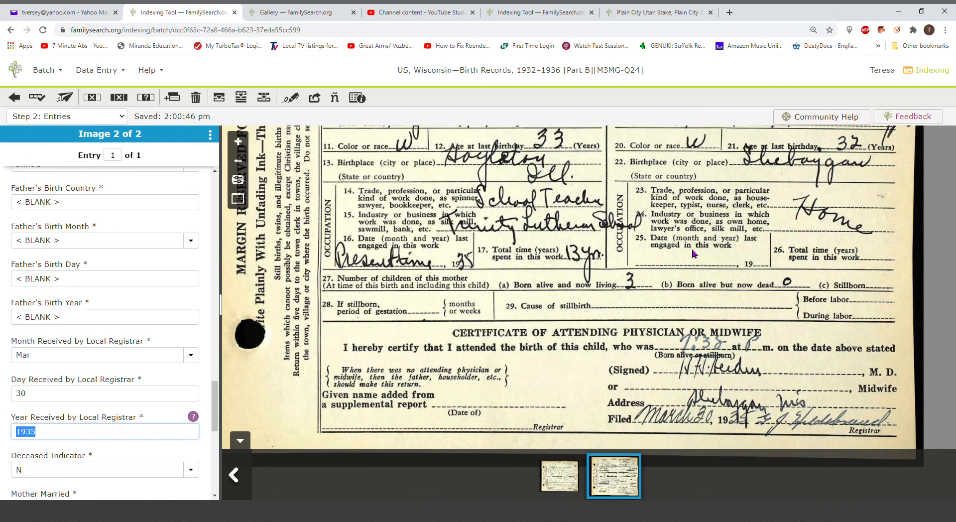
scroll(647, 244, "up", 2)
scroll(677, 373, "up", 3)
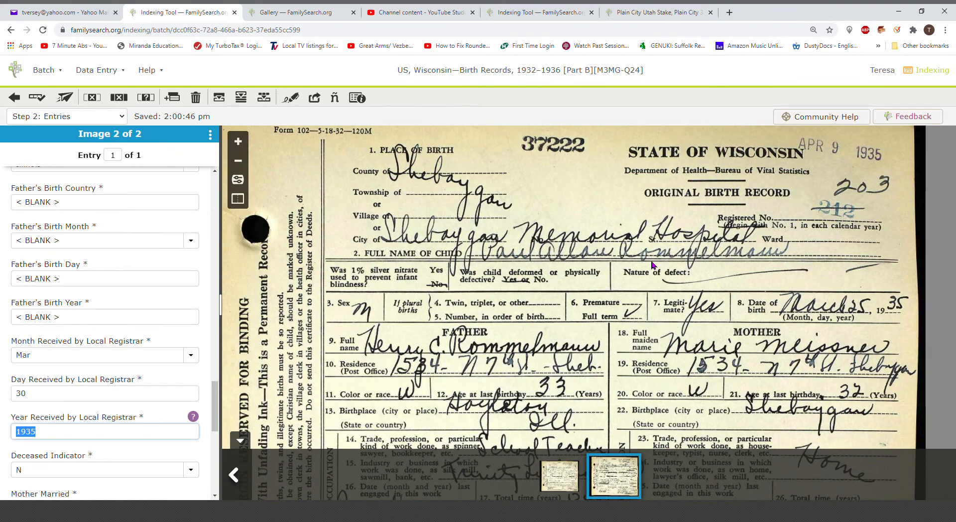
scroll(650, 284, "up", 1)
left_click_drag(648, 299, 667, 293)
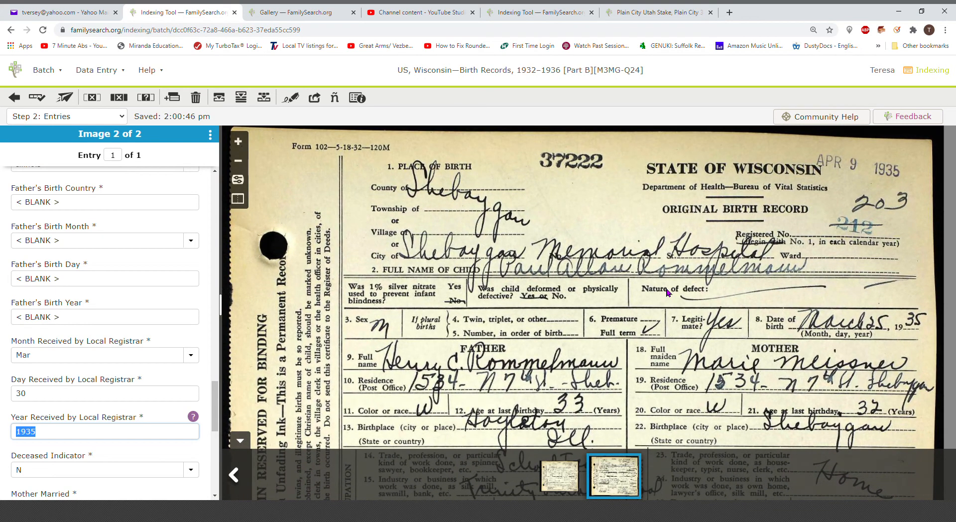
key("Tab")
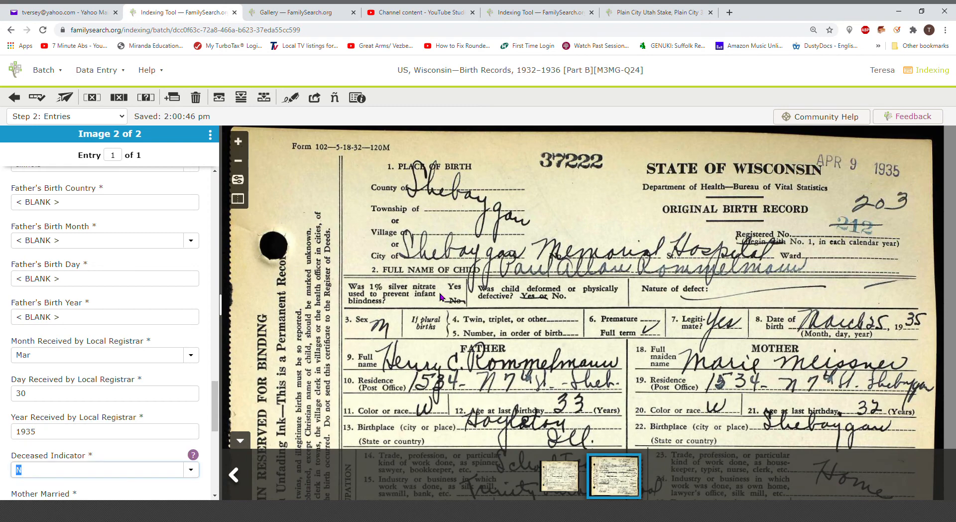
key("Tab")
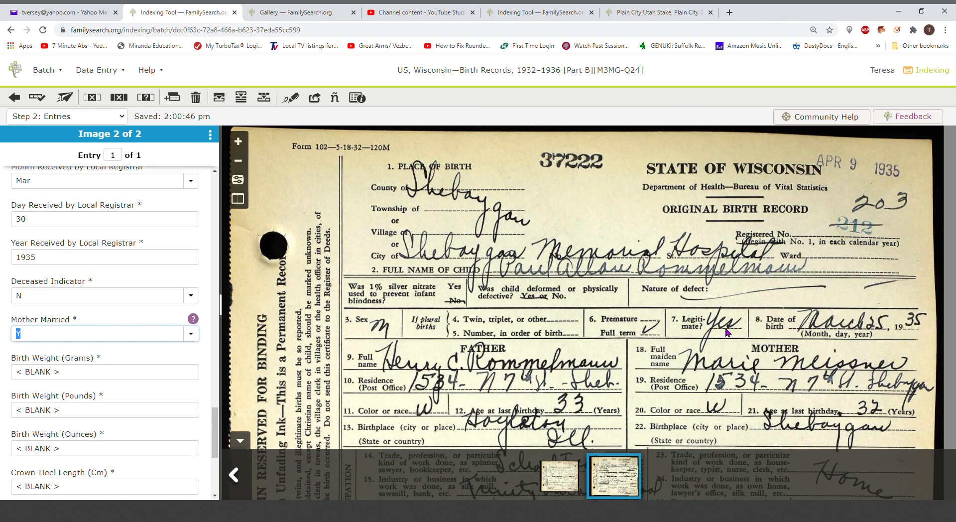
key("Tab")
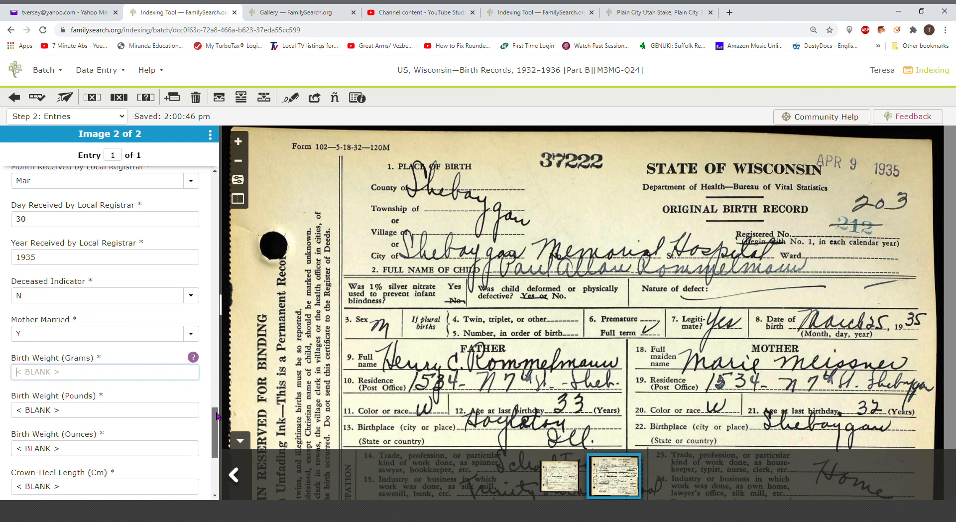
Review the Amended Indicator, and examine the first certificate in the other open batch as a comparison before returning
scroll(217, 415, "down", 3)
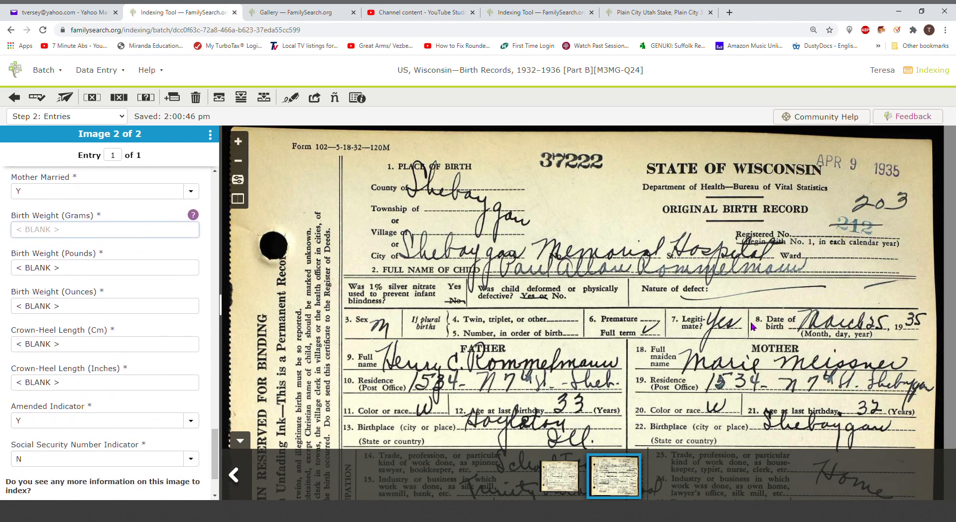
left_click(81, 426)
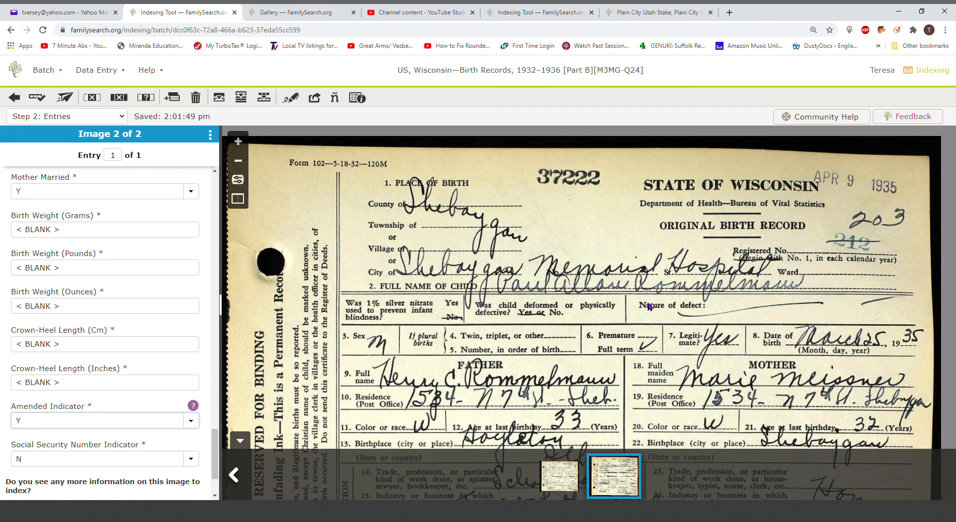
left_click(518, 15)
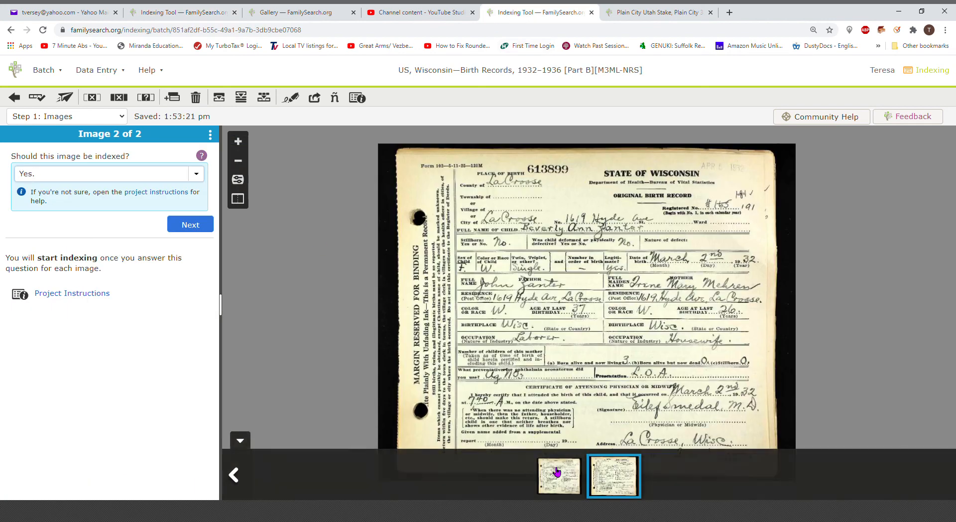
left_click(557, 472)
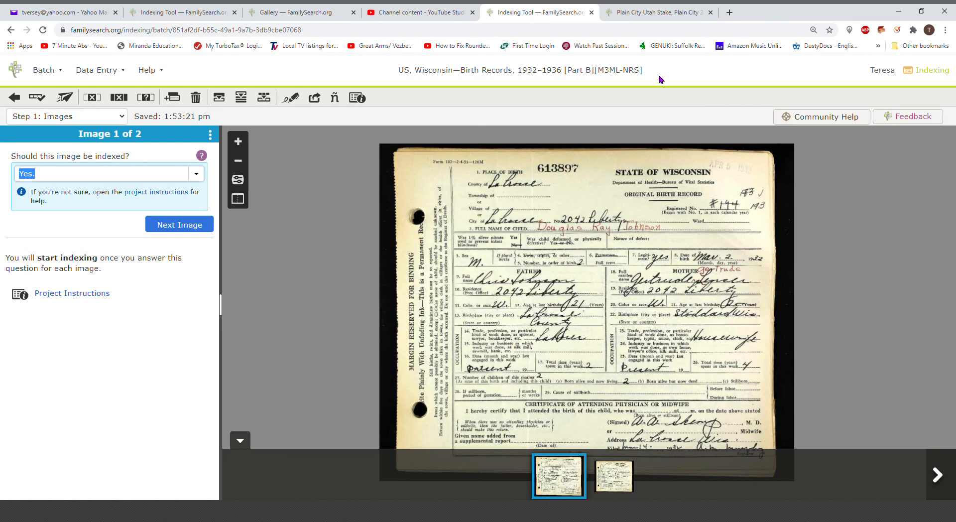
left_click(187, 12)
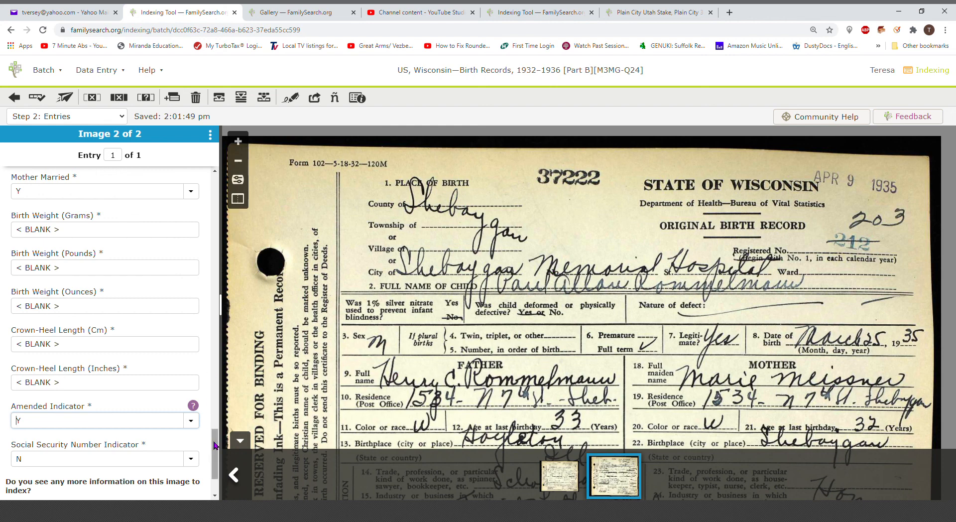
Submit the completed batch without creating another entry, and confirm the submission
scroll(215, 446, "down", 2)
left_click(115, 454)
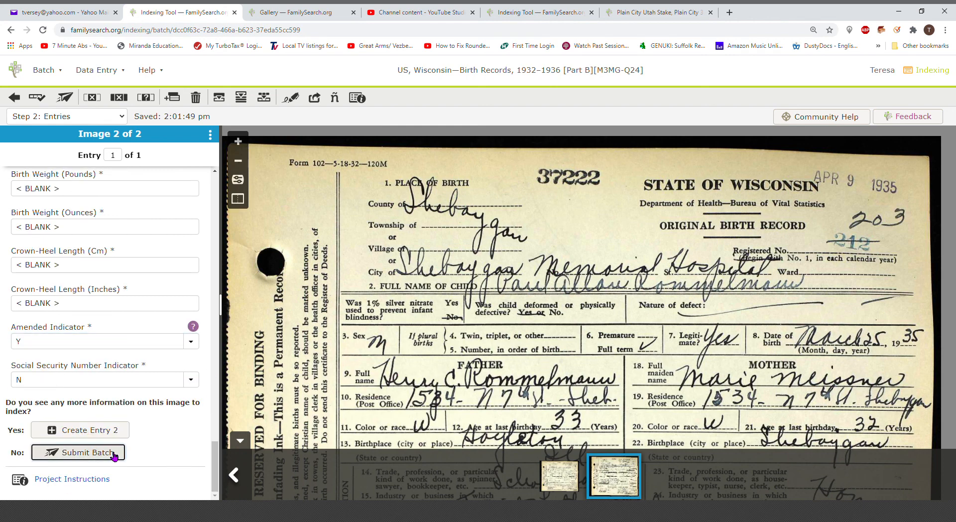
left_click(478, 333)
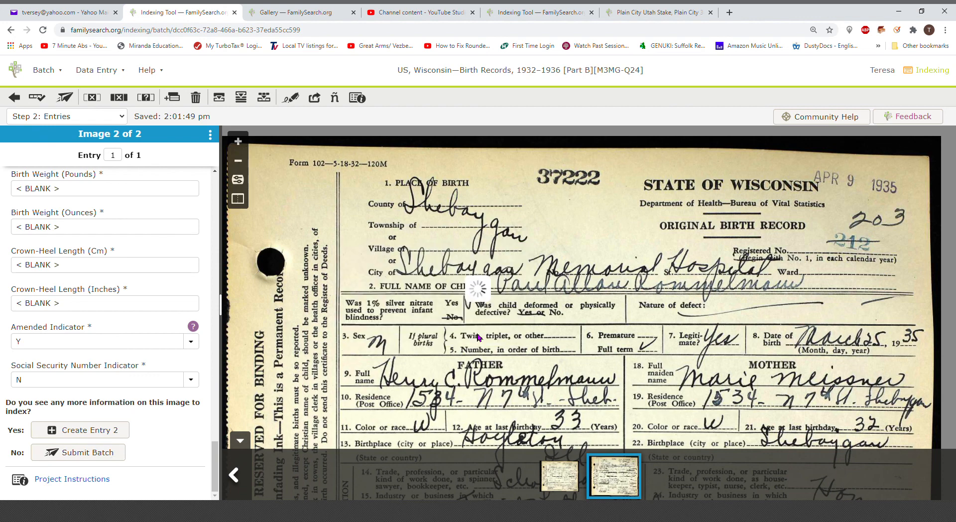